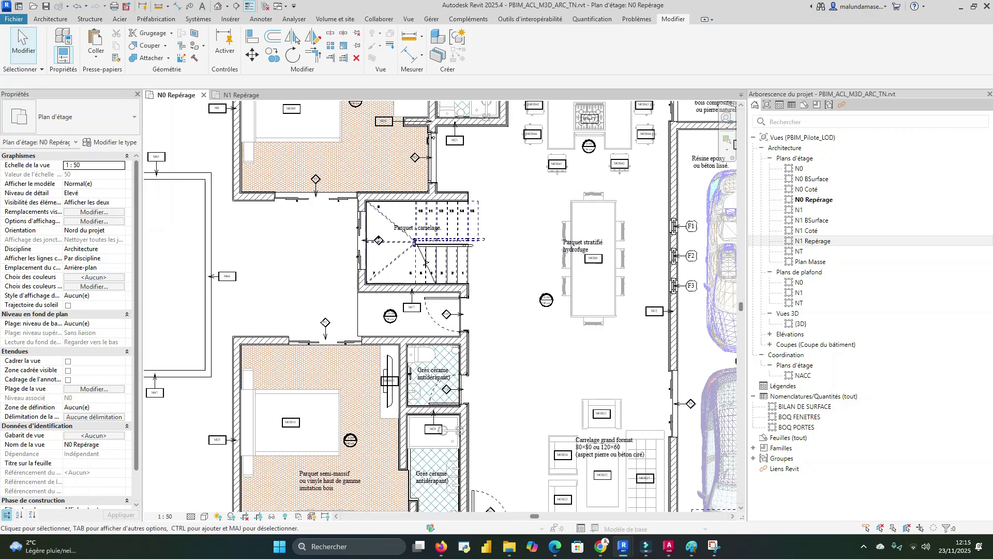
Examine the room layouts, finishes and tags in the N0 Repérage and N1 Repérage floor plans
{"action": "scroll", "coordinate": [362, 132], "scroll_direction": "up", "scroll_amount": 7}
{"action": "scroll", "coordinate": [427, 273], "scroll_direction": "down", "scroll_amount": 3}
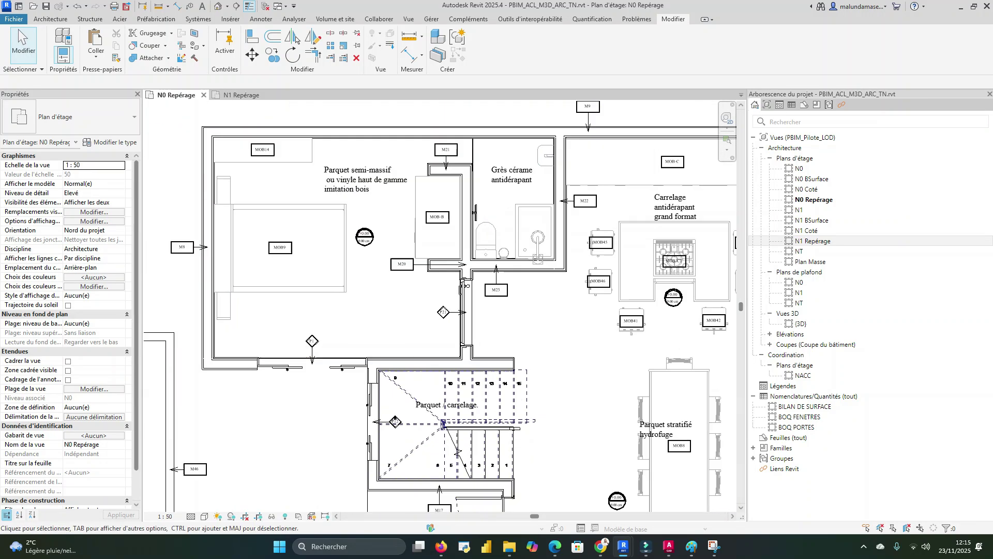
{"action": "scroll", "coordinate": [595, 229], "scroll_direction": "up", "scroll_amount": 3}
{"action": "scroll", "coordinate": [512, 217], "scroll_direction": "down", "scroll_amount": 4}
{"action": "scroll", "coordinate": [466, 289], "scroll_direction": "down", "scroll_amount": 2}
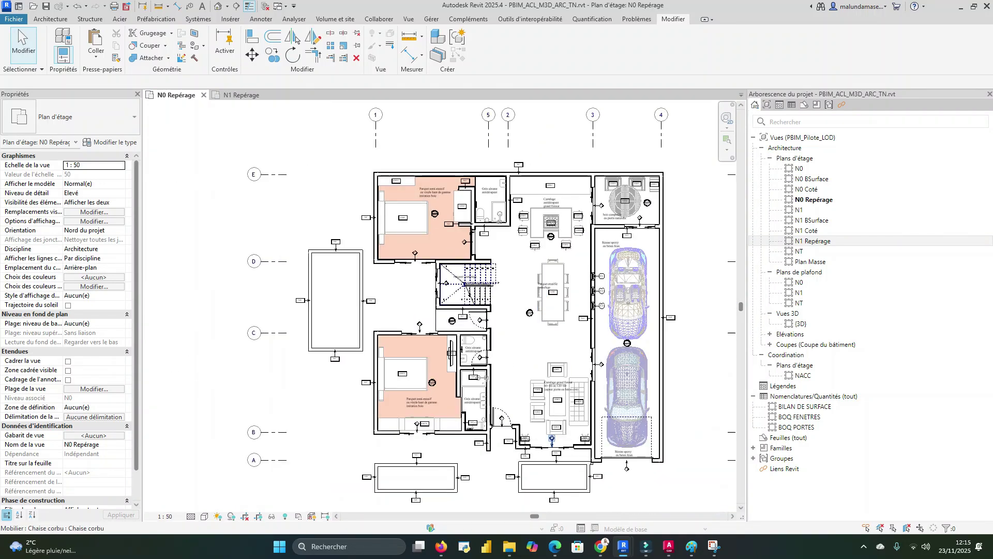
{"action": "scroll", "coordinate": [518, 279], "scroll_direction": "up", "scroll_amount": 5}
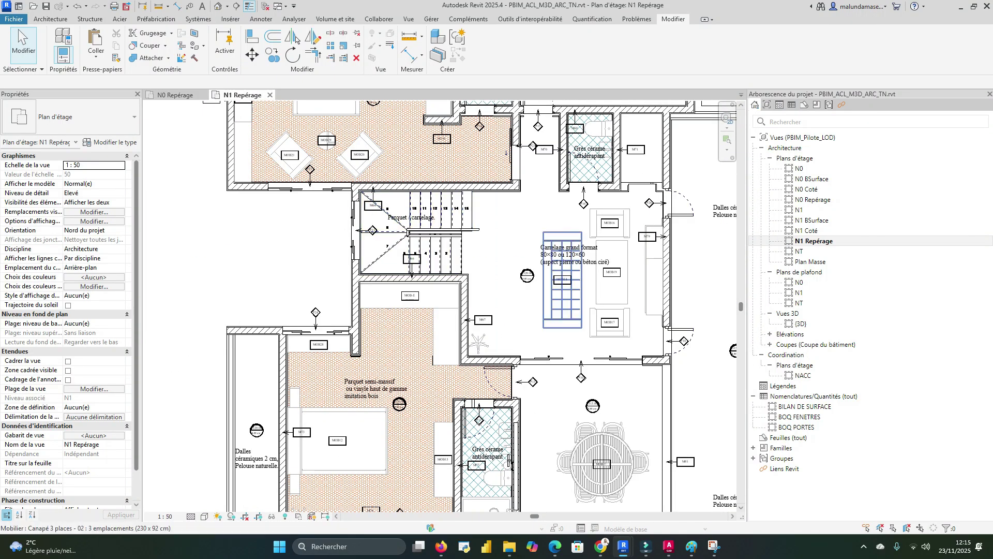
{"action": "scroll", "coordinate": [642, 269], "scroll_direction": "up", "scroll_amount": 3}
{"action": "scroll", "coordinate": [430, 316], "scroll_direction": "down", "scroll_amount": 5}
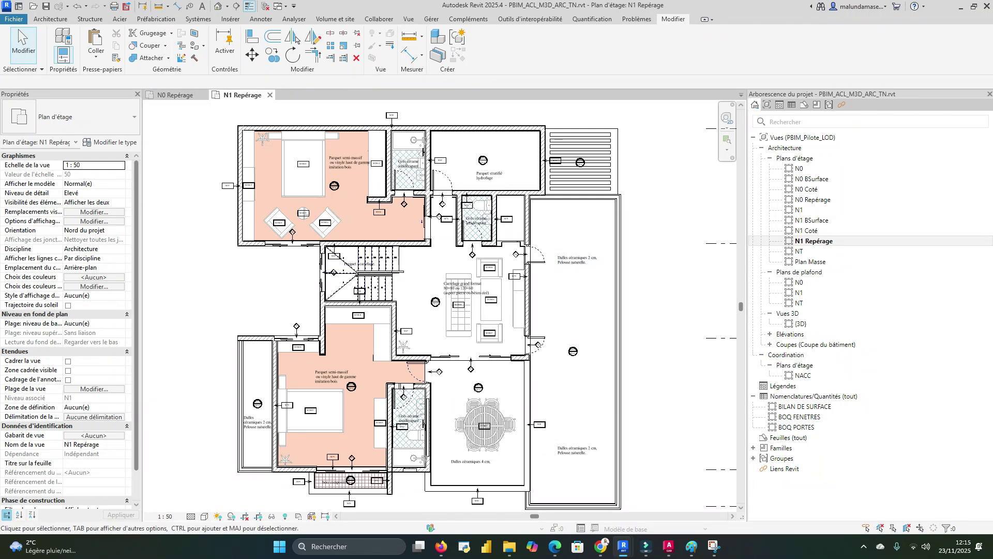
Open the {3D} view and examine the villa's exterior from above its front and garage sides
{"action": "double_click", "coordinate": [801, 324]}
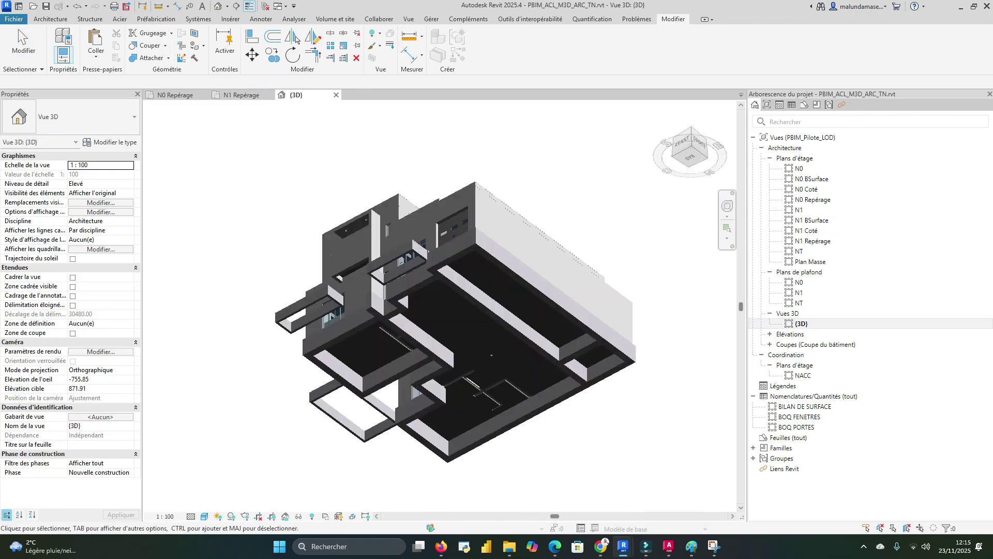
{"action": "middle_click_drag", "start_coordinate": [513, 222], "coordinate": [543, 363], "text": "shift"}
{"action": "scroll", "coordinate": [472, 335], "scroll_direction": "up", "scroll_amount": 3}
{"action": "scroll", "coordinate": [475, 334], "scroll_direction": "down", "scroll_amount": 2}
{"action": "middle_click_drag", "start_coordinate": [475, 334], "coordinate": [414, 316], "text": "shift"}
{"action": "middle_click_drag", "start_coordinate": [549, 316], "coordinate": [520, 306], "text": "shift"}
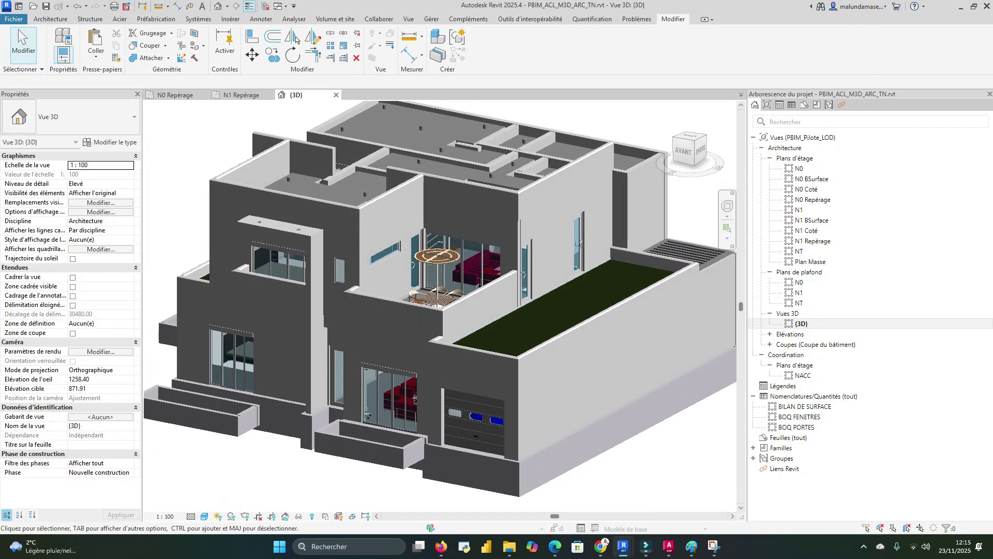
{"action": "scroll", "coordinate": [538, 326], "scroll_direction": "up", "scroll_amount": 1}
{"action": "scroll", "coordinate": [538, 326], "scroll_direction": "down", "scroll_amount": 1}
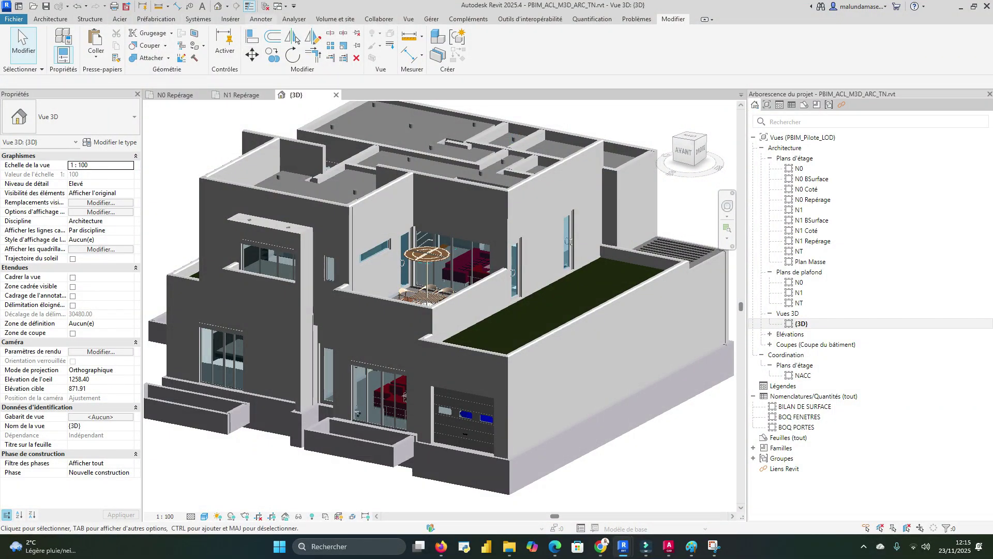
Link STR-R+1. R25.rvt from the STR folder of Projet RVT villa, positioned automatically from project base point to project base point
{"action": "left_click", "coordinate": [231, 19]}
{"action": "left_click", "coordinate": [58, 46]}
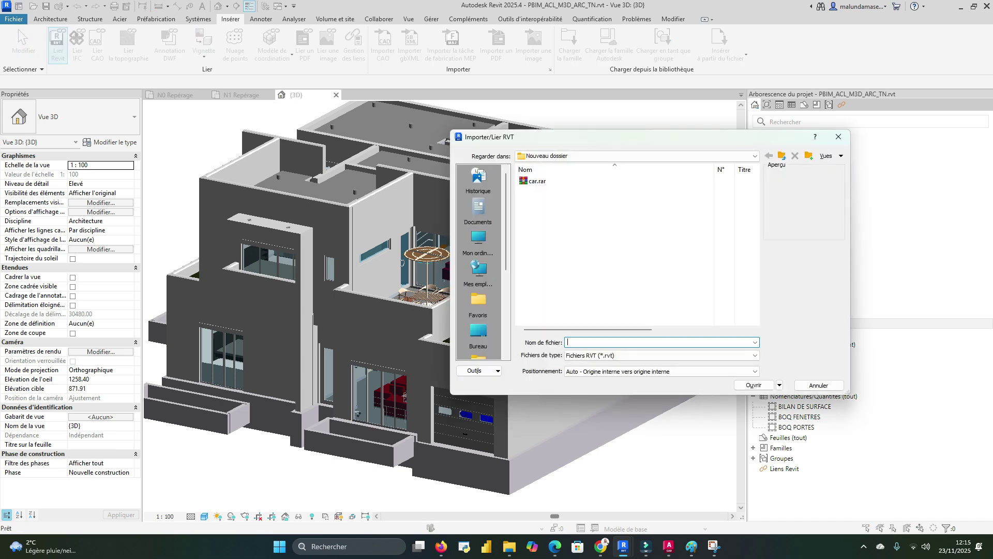
{"action": "left_click", "coordinate": [637, 156]}
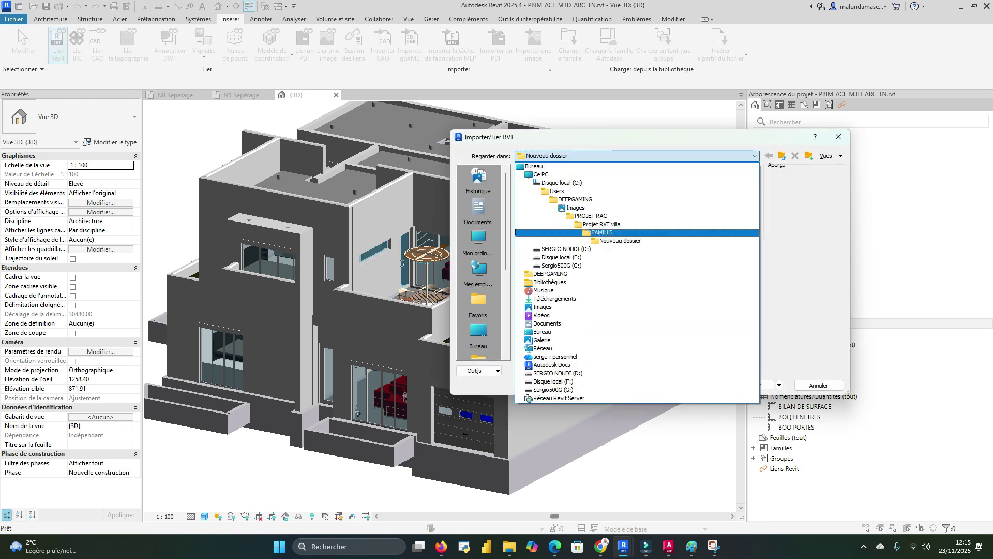
{"action": "left_click", "coordinate": [601, 224]}
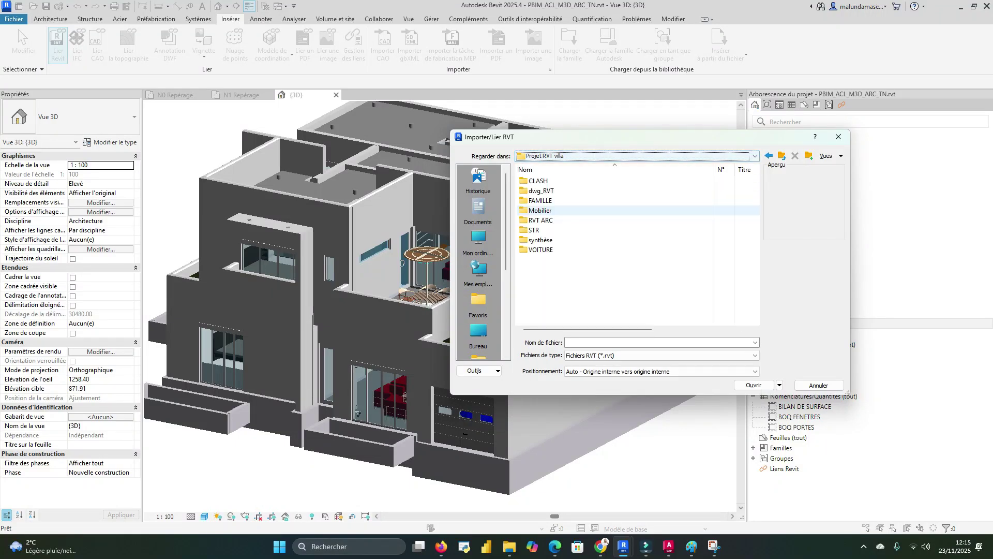
{"action": "double_click", "coordinate": [536, 230]}
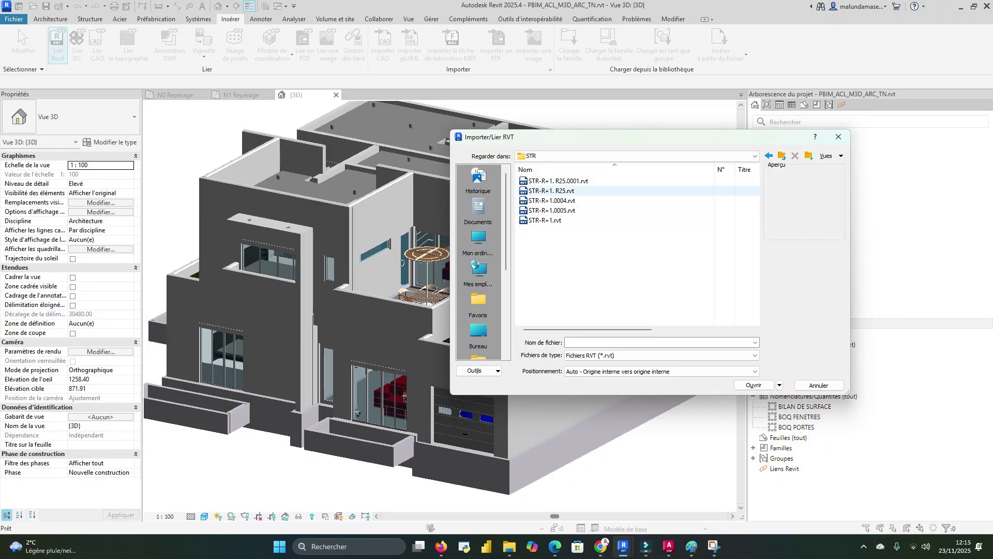
{"action": "left_click", "coordinate": [551, 191]}
{"action": "left_click", "coordinate": [754, 371]}
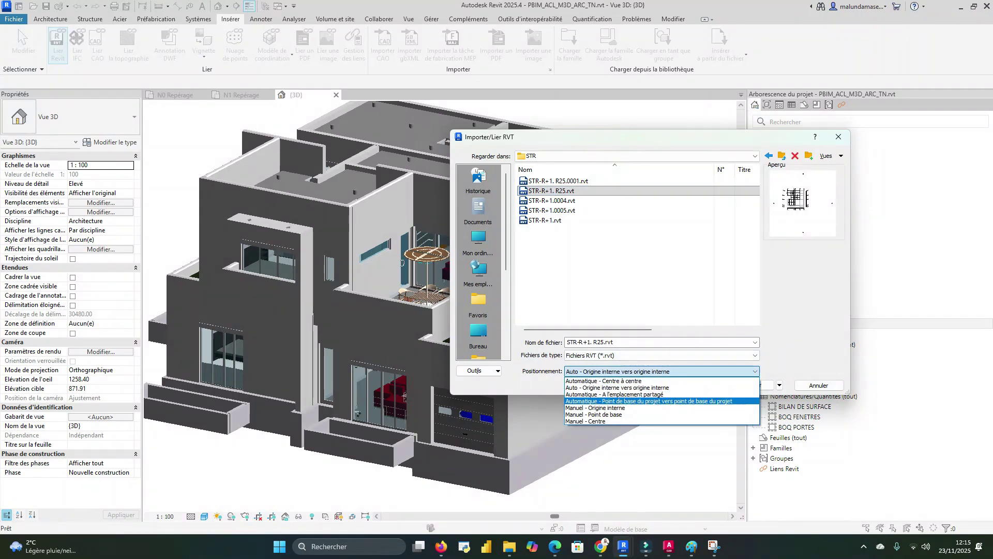
{"action": "left_click", "coordinate": [621, 401]}
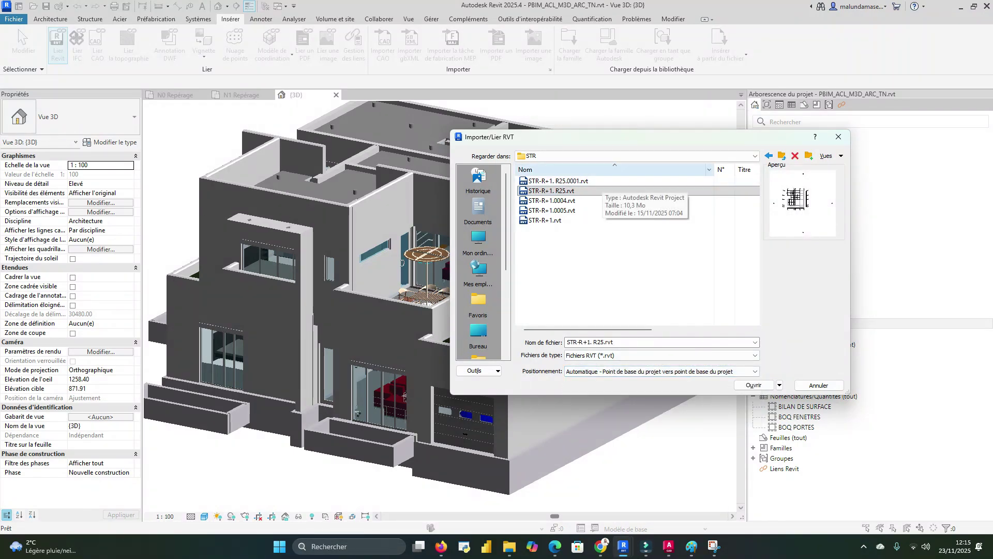
{"action": "left_click_drag", "start_coordinate": [684, 139], "coordinate": [582, 132]}
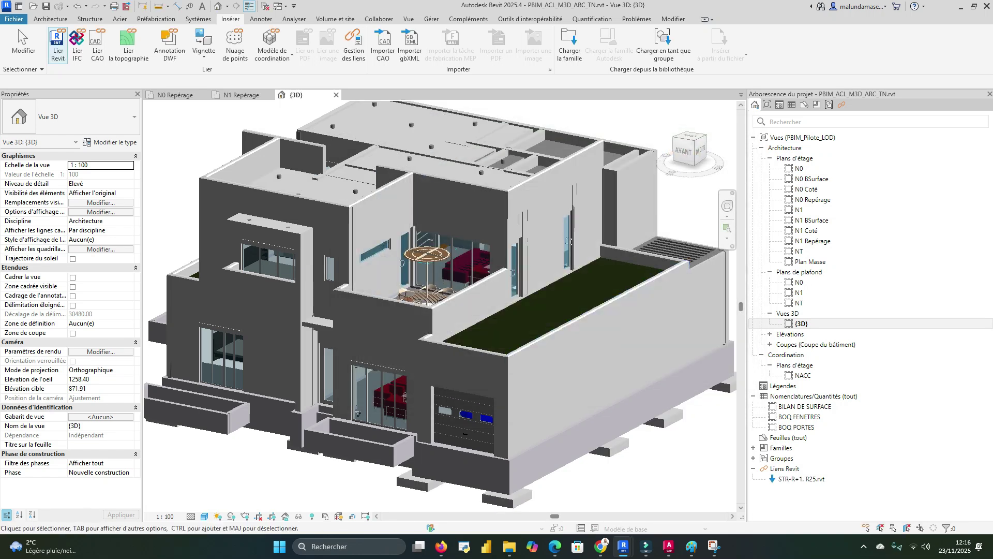
Orient the 3D view to a ground-floor plan so the section box cuts the villa at that level
{"action": "middle_click_drag", "start_coordinate": [564, 369], "coordinate": [450, 360], "text": "shift"}
{"action": "middle_click_drag", "start_coordinate": [414, 461], "coordinate": [499, 474], "text": "shift"}
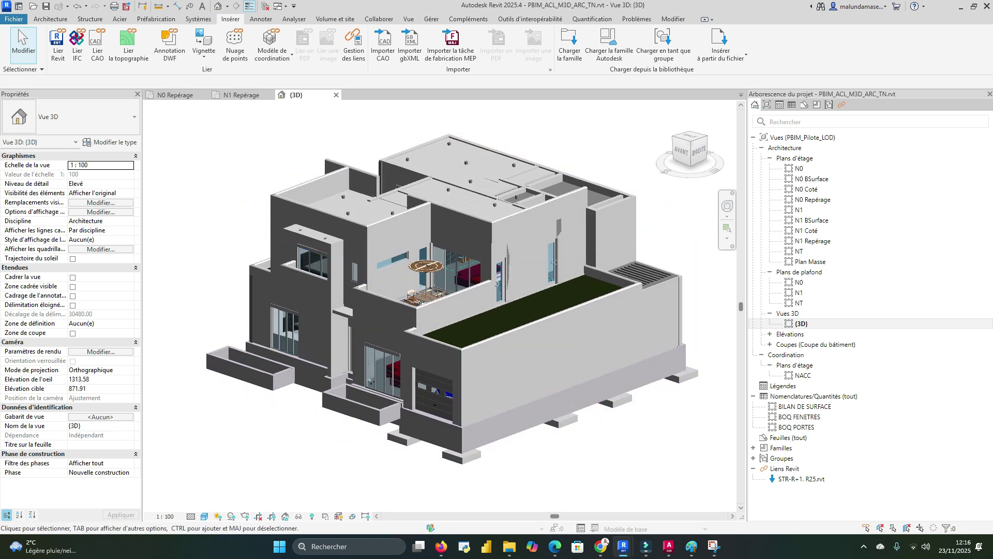
{"action": "right_click", "coordinate": [698, 140]}
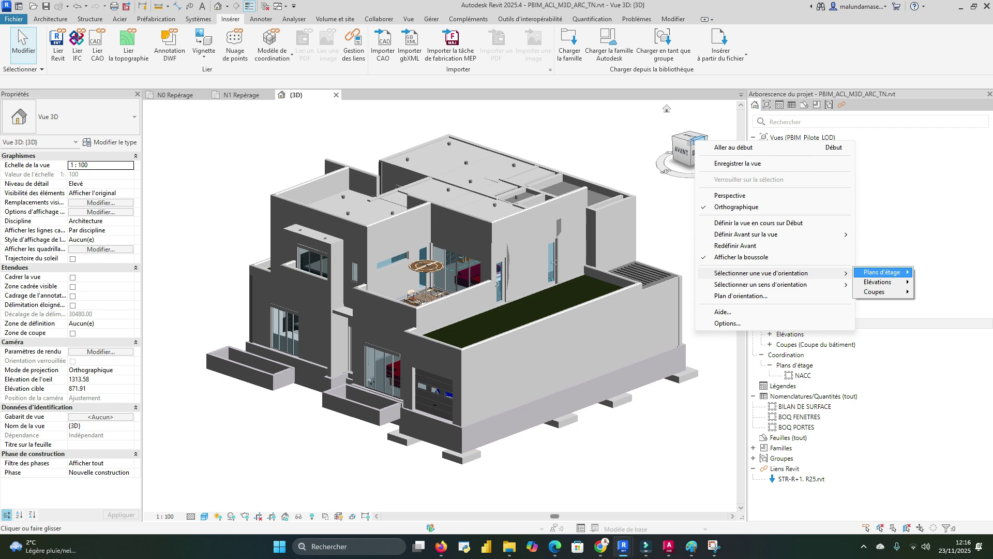
{"action": "mouse_move", "coordinate": [882, 272]}
{"action": "left_click", "coordinate": [774, 272]}
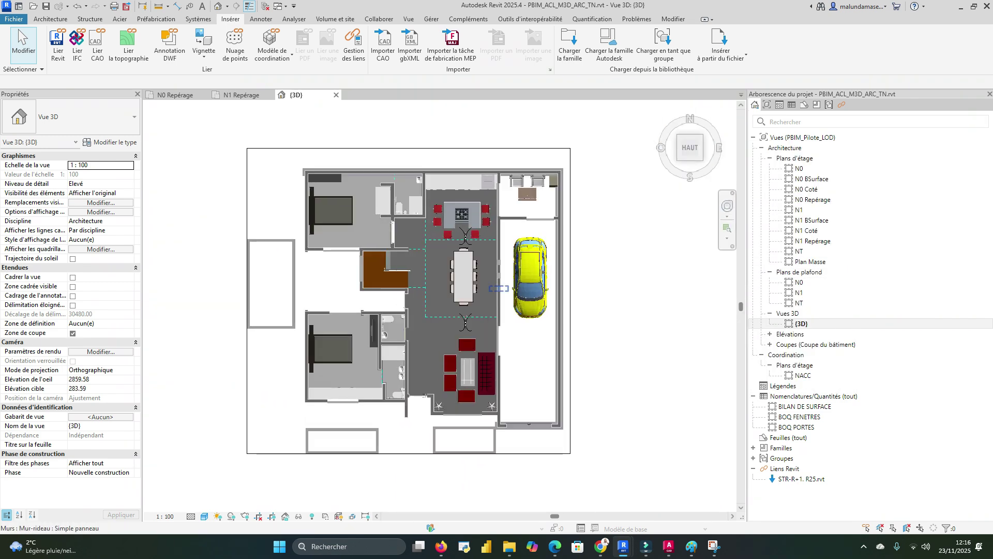
Examine the cut-open ground floor from several sides, including the bedrooms, staircase, living area, kitchen and garage
{"action": "middle_click_drag", "start_coordinate": [492, 414], "coordinate": [600, 337], "text": "shift"}
{"action": "scroll", "coordinate": [600, 336], "scroll_direction": "down", "scroll_amount": 1}
{"action": "middle_click_drag", "start_coordinate": [479, 406], "coordinate": [425, 434], "text": "shift"}
{"action": "scroll", "coordinate": [484, 388], "scroll_direction": "up", "scroll_amount": 3}
{"action": "scroll", "coordinate": [494, 396], "scroll_direction": "down", "scroll_amount": 2}
{"action": "scroll", "coordinate": [340, 331], "scroll_direction": "up", "scroll_amount": 4}
{"action": "scroll", "coordinate": [441, 370], "scroll_direction": "down", "scroll_amount": 2}
{"action": "middle_click_drag", "start_coordinate": [442, 373], "coordinate": [365, 406], "text": "shift"}
{"action": "middle_click_drag", "start_coordinate": [411, 254], "coordinate": [412, 260], "text": "shift"}
{"action": "middle_click_drag", "start_coordinate": [554, 316], "coordinate": [637, 309], "text": "shift"}
{"action": "middle_click_drag", "start_coordinate": [545, 310], "coordinate": [555, 409], "text": "shift"}
{"action": "scroll", "coordinate": [596, 344], "scroll_direction": "up", "scroll_amount": 2}
{"action": "scroll", "coordinate": [596, 344], "scroll_direction": "down", "scroll_amount": 1}
{"action": "scroll", "coordinate": [559, 336], "scroll_direction": "up", "scroll_amount": 1}
{"action": "middle_click_drag", "start_coordinate": [517, 339], "coordinate": [559, 326], "text": "shift"}
{"action": "scroll", "coordinate": [540, 329], "scroll_direction": "down", "scroll_amount": 2}
{"action": "middle_click_drag", "start_coordinate": [447, 476], "coordinate": [403, 401], "text": "shift"}
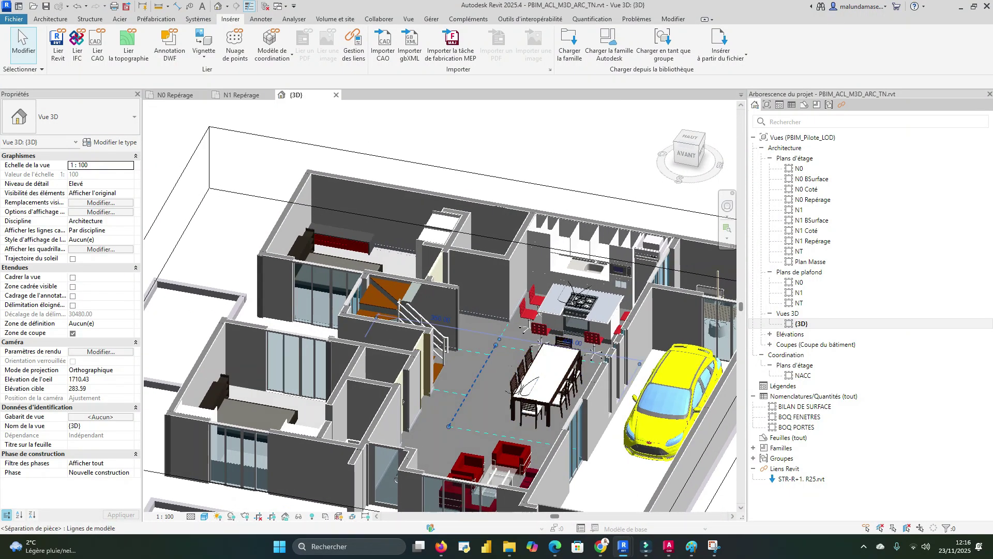
Select all room separation lines in the whole project and hide them in the 3D view
{"action": "scroll", "coordinate": [473, 266], "scroll_direction": "down", "scroll_amount": 1}
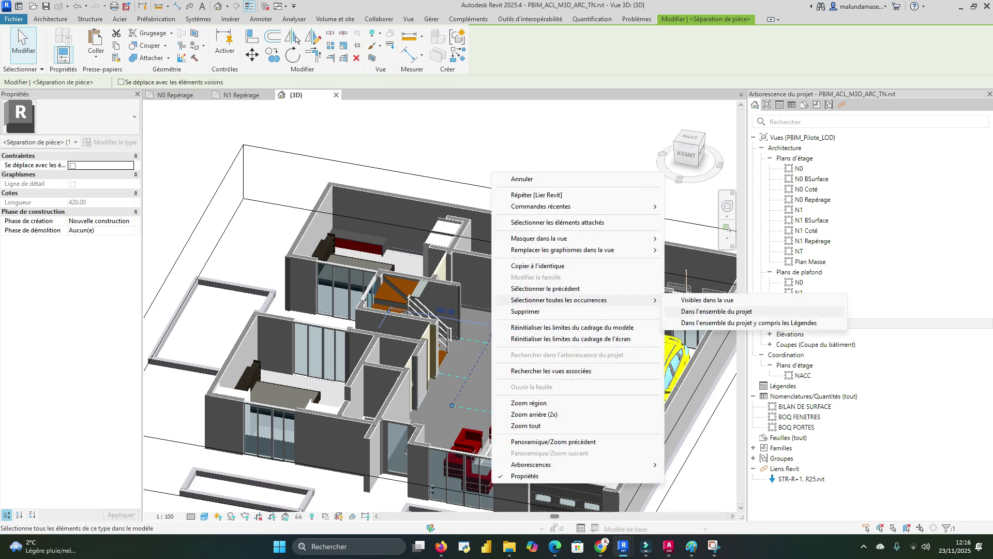
{"action": "left_click", "coordinate": [717, 311]}
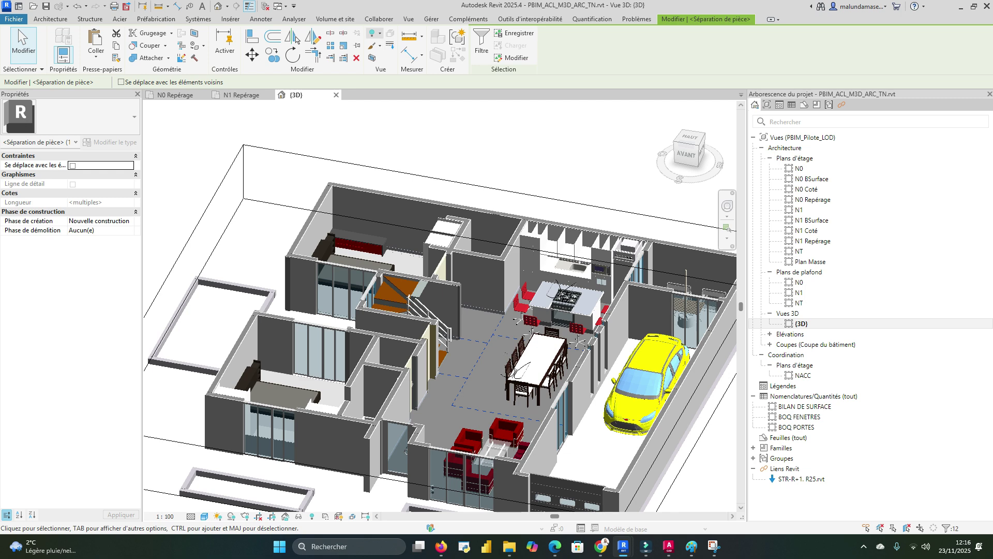
{"action": "left_click", "coordinate": [374, 34]}
{"action": "left_click", "coordinate": [412, 49]}
Examine the furnished ground floor from the garage side and the front without the room separation lines
{"action": "scroll", "coordinate": [543, 352], "scroll_direction": "down", "scroll_amount": 1}
{"action": "middle_click_drag", "start_coordinate": [481, 393], "coordinate": [402, 420], "text": "shift"}
{"action": "middle_click_drag", "start_coordinate": [631, 348], "coordinate": [541, 365], "text": "shift"}
{"action": "scroll", "coordinate": [603, 357], "scroll_direction": "up", "scroll_amount": 3}
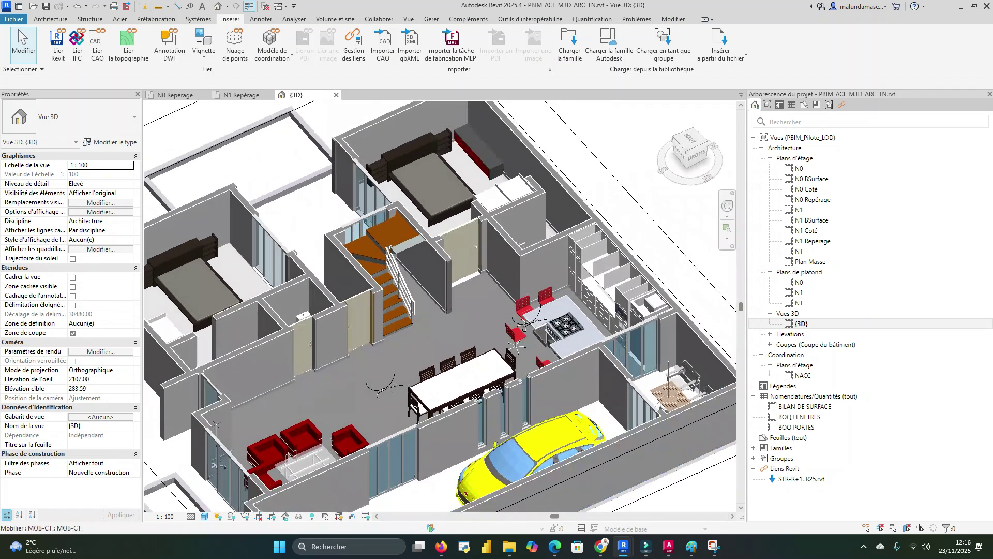
{"action": "scroll", "coordinate": [544, 293], "scroll_direction": "down", "scroll_amount": 1}
{"action": "middle_click_drag", "start_coordinate": [543, 310], "coordinate": [463, 282], "text": "shift"}
{"action": "scroll", "coordinate": [463, 290], "scroll_direction": "up", "scroll_amount": 1}
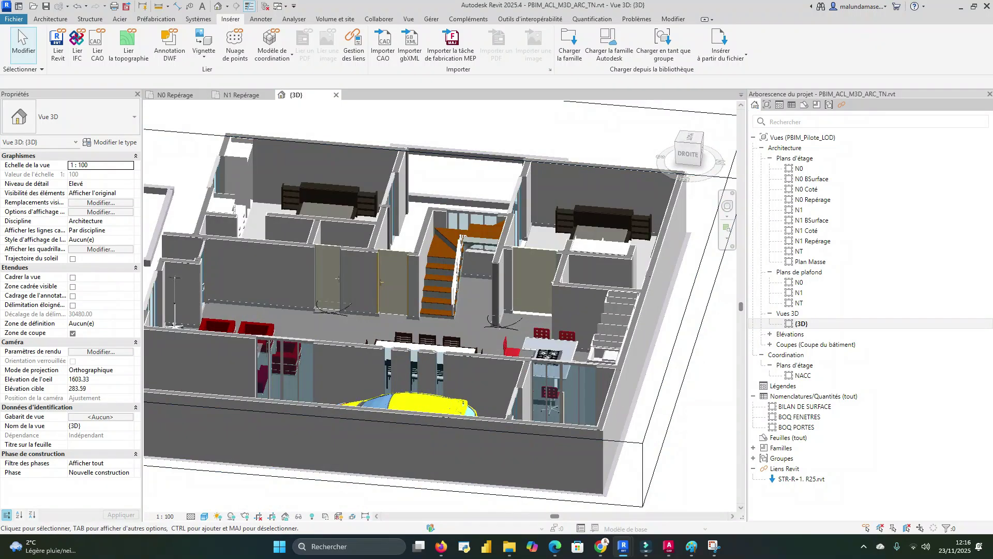
{"action": "scroll", "coordinate": [491, 352], "scroll_direction": "down", "scroll_amount": 2}
{"action": "middle_click_drag", "start_coordinate": [476, 357], "coordinate": [590, 385], "text": "shift"}
{"action": "scroll", "coordinate": [300, 419], "scroll_direction": "up", "scroll_amount": 1}
{"action": "scroll", "coordinate": [300, 419], "scroll_direction": "down", "scroll_amount": 1}
{"action": "scroll", "coordinate": [420, 333], "scroll_direction": "down", "scroll_amount": 1}
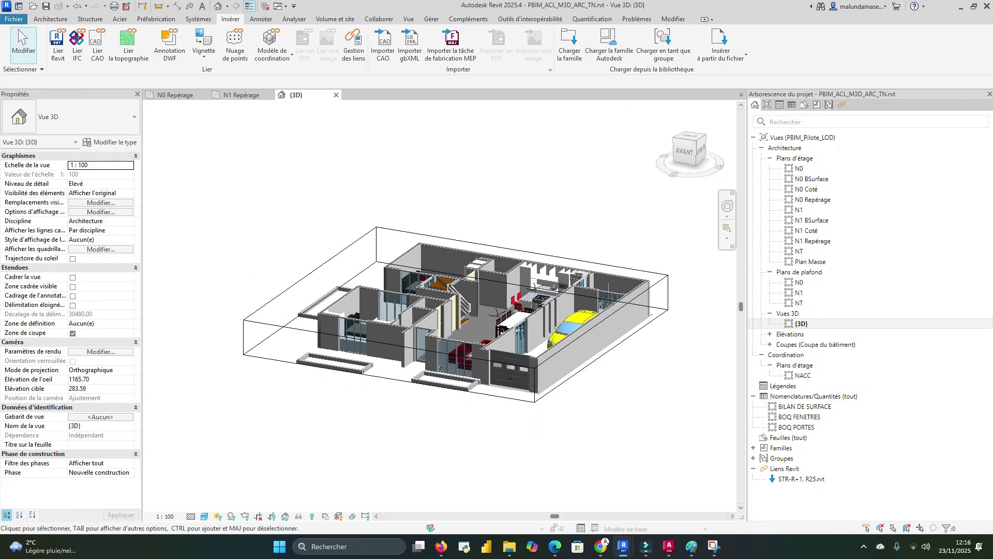
Raise the top face of the section box to include the upper floor, cut open below its roof
{"action": "left_click", "coordinate": [495, 312]}
{"action": "left_click_drag", "start_coordinate": [455, 298], "coordinate": [456, 272]}
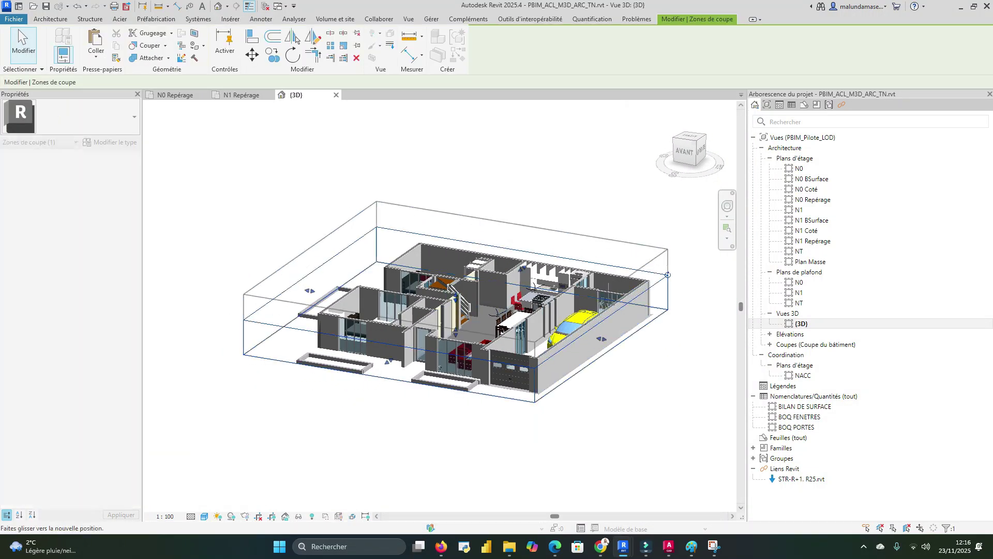
{"action": "left_click_drag", "start_coordinate": [295, 40], "coordinate": [296, 39]}
{"action": "left_click_drag", "start_coordinate": [456, 221], "coordinate": [456, 238]}
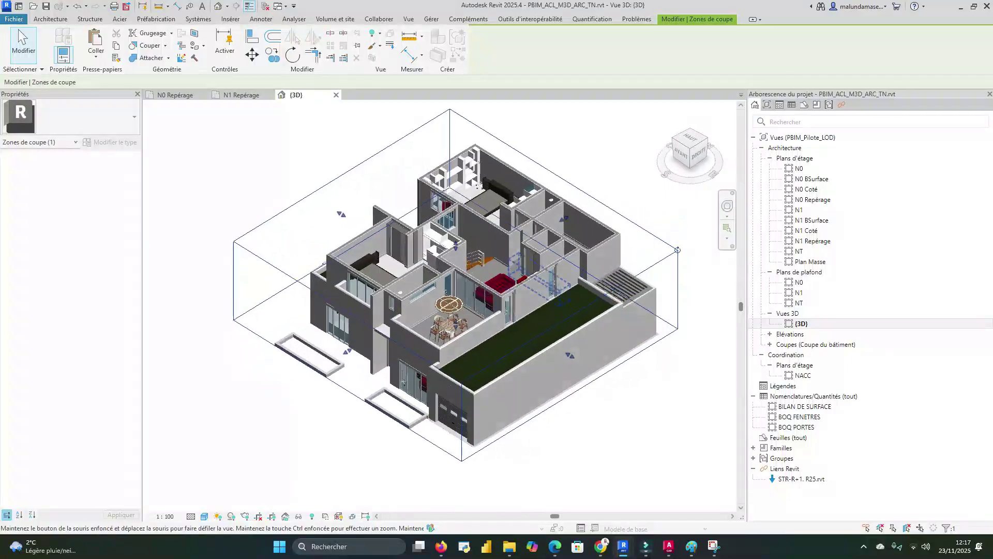
Examine the upper floor's rooms, terraces and furniture from all sides of the villa
{"action": "scroll", "coordinate": [515, 258], "scroll_direction": "up", "scroll_amount": 2}
{"action": "middle_click_drag", "start_coordinate": [519, 259], "coordinate": [447, 289], "text": "shift"}
{"action": "scroll", "coordinate": [584, 289], "scroll_direction": "up", "scroll_amount": 1}
{"action": "middle_click_drag", "start_coordinate": [575, 290], "coordinate": [623, 292], "text": "shift"}
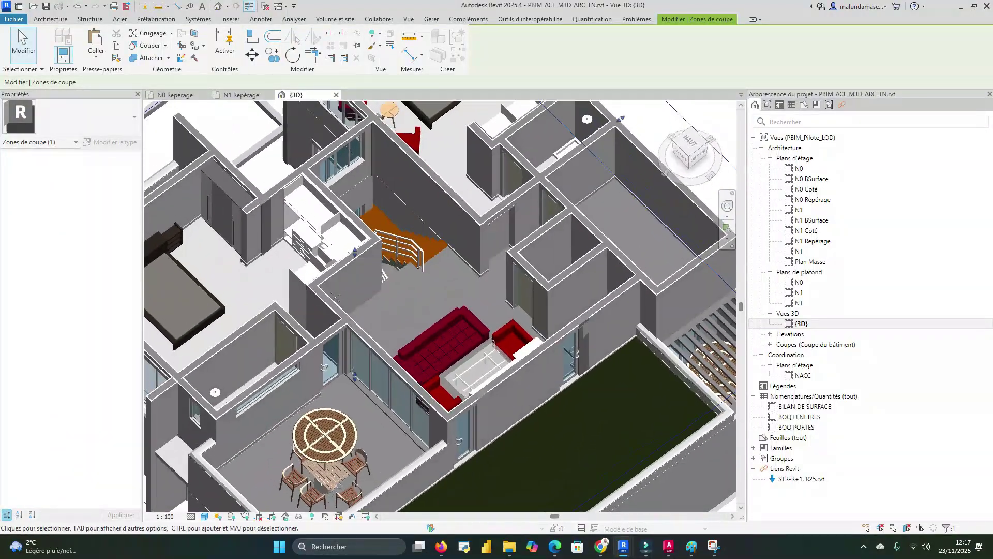
{"action": "scroll", "coordinate": [448, 336], "scroll_direction": "up", "scroll_amount": 1}
{"action": "middle_click_drag", "start_coordinate": [424, 331], "coordinate": [574, 293], "text": "shift"}
{"action": "scroll", "coordinate": [576, 293], "scroll_direction": "down", "scroll_amount": 1}
{"action": "middle_click_drag", "start_coordinate": [425, 279], "coordinate": [478, 269], "text": "shift"}
{"action": "scroll", "coordinate": [477, 268], "scroll_direction": "down", "scroll_amount": 1}
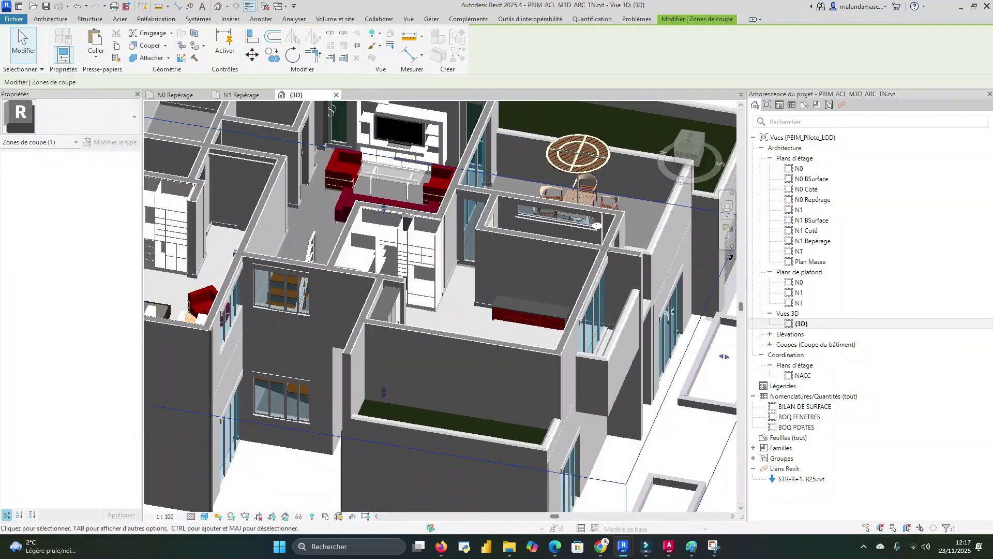
{"action": "scroll", "coordinate": [486, 285], "scroll_direction": "down", "scroll_amount": 3}
{"action": "middle_click_drag", "start_coordinate": [481, 331], "coordinate": [362, 322], "text": "shift"}
{"action": "scroll", "coordinate": [316, 254], "scroll_direction": "up", "scroll_amount": 1}
{"action": "scroll", "coordinate": [357, 238], "scroll_direction": "down", "scroll_amount": 1}
{"action": "middle_click_drag", "start_coordinate": [569, 212], "coordinate": [442, 181], "text": "shift"}
{"action": "scroll", "coordinate": [510, 249], "scroll_direction": "down", "scroll_amount": 1}
{"action": "middle_click_drag", "start_coordinate": [582, 396], "coordinate": [624, 368], "text": "shift"}
{"action": "scroll", "coordinate": [625, 368], "scroll_direction": "up", "scroll_amount": 1}
{"action": "scroll", "coordinate": [626, 369], "scroll_direction": "down", "scroll_amount": 1}
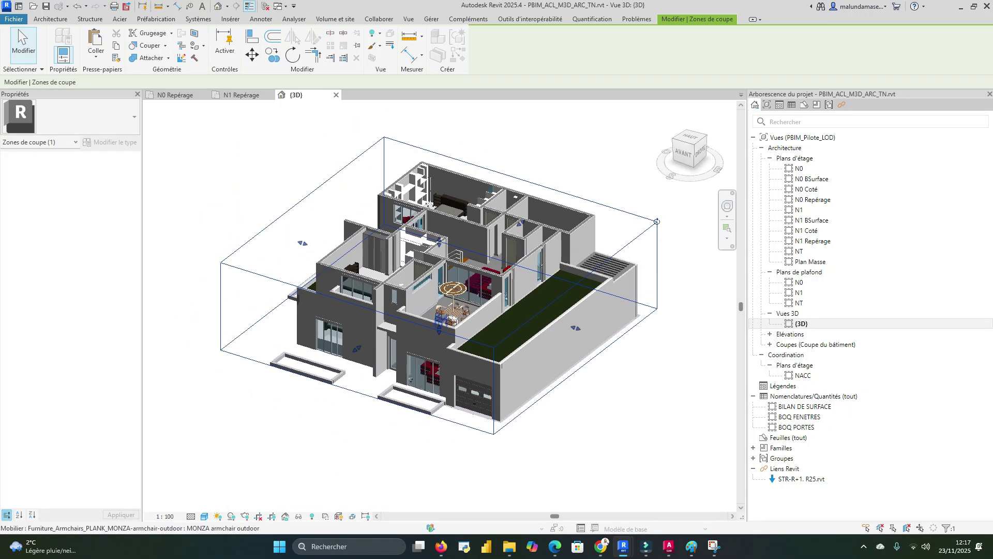
Pull the garage-side face of the section box inward to cut lengthwise through the living and dining area
{"action": "left_click_drag", "start_coordinate": [657, 221], "coordinate": [559, 191]}
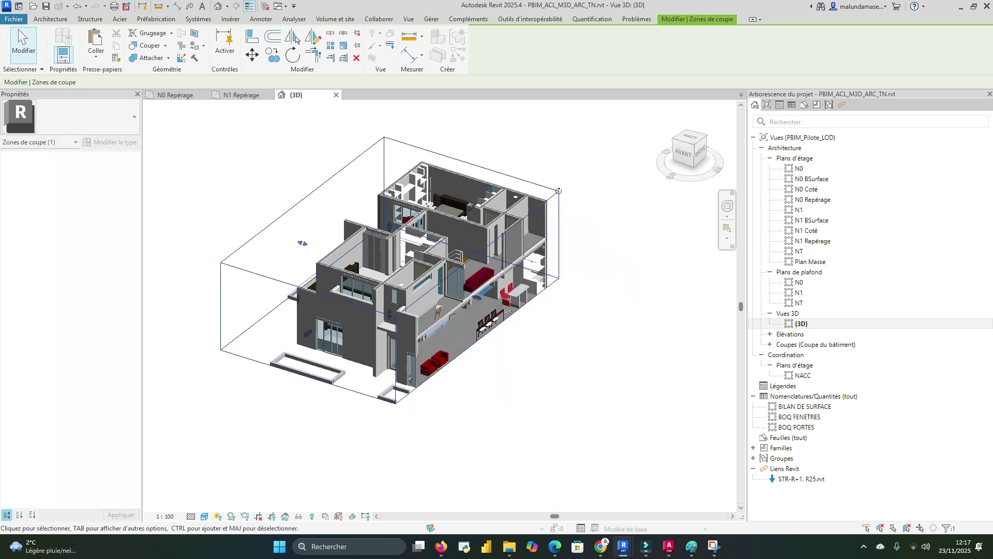
{"action": "middle_click_drag", "start_coordinate": [450, 381], "coordinate": [260, 367], "text": "shift"}
{"action": "scroll", "coordinate": [346, 337], "scroll_direction": "up", "scroll_amount": 4}
{"action": "scroll", "coordinate": [517, 217], "scroll_direction": "up", "scroll_amount": 5}
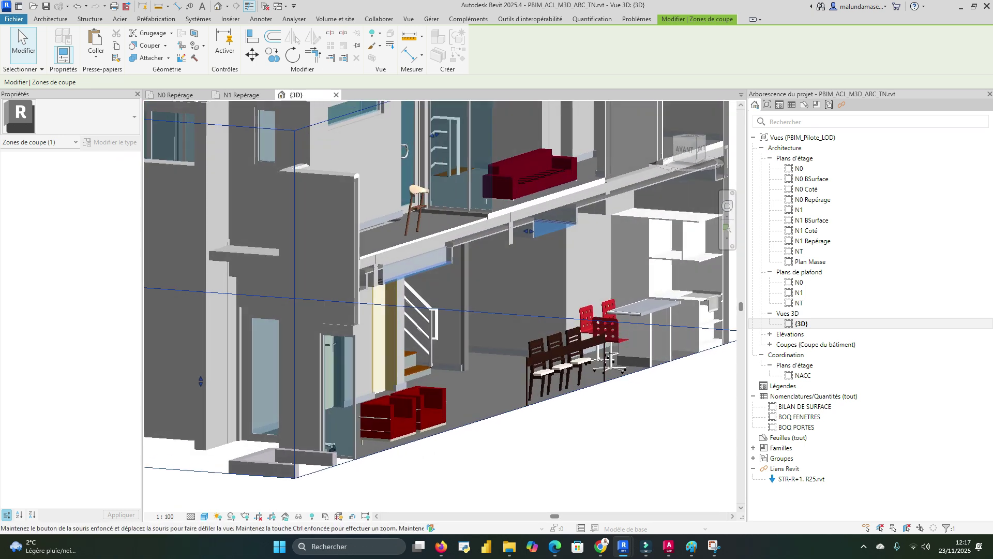
Examine the floor slab, beams and wall junctions between the two storeys along the section cut
{"action": "scroll", "coordinate": [518, 217], "scroll_direction": "up", "scroll_amount": 1}
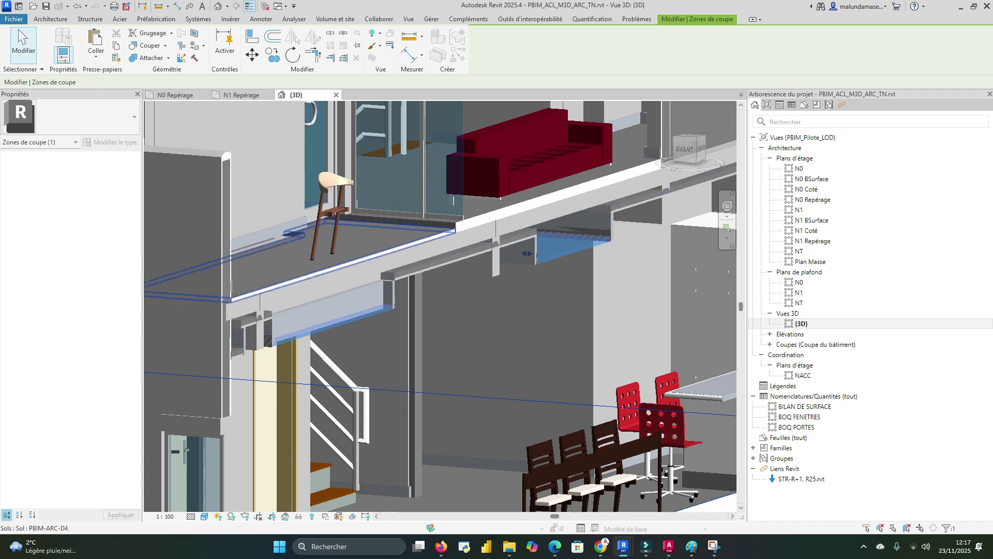
{"action": "scroll", "coordinate": [378, 342], "scroll_direction": "down", "scroll_amount": 5}
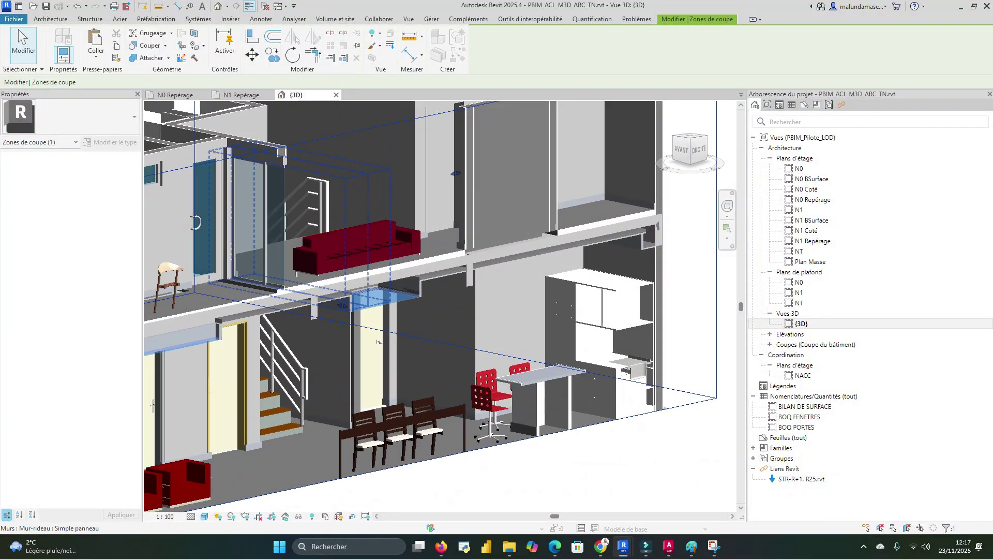
{"action": "scroll", "coordinate": [510, 331], "scroll_direction": "down", "scroll_amount": 1}
{"action": "middle_click_drag", "start_coordinate": [510, 331], "coordinate": [403, 341], "text": "shift"}
{"action": "scroll", "coordinate": [530, 337], "scroll_direction": "down", "scroll_amount": 1}
{"action": "middle_click_drag", "start_coordinate": [530, 337], "coordinate": [435, 330], "text": "shift"}
{"action": "scroll", "coordinate": [435, 330], "scroll_direction": "up", "scroll_amount": 2}
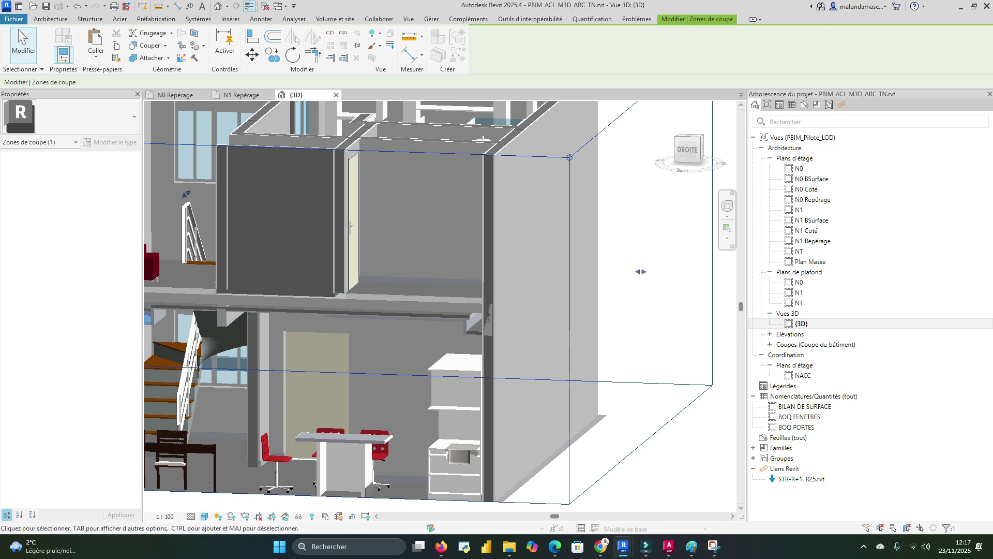
{"action": "scroll", "coordinate": [354, 246], "scroll_direction": "up", "scroll_amount": 3}
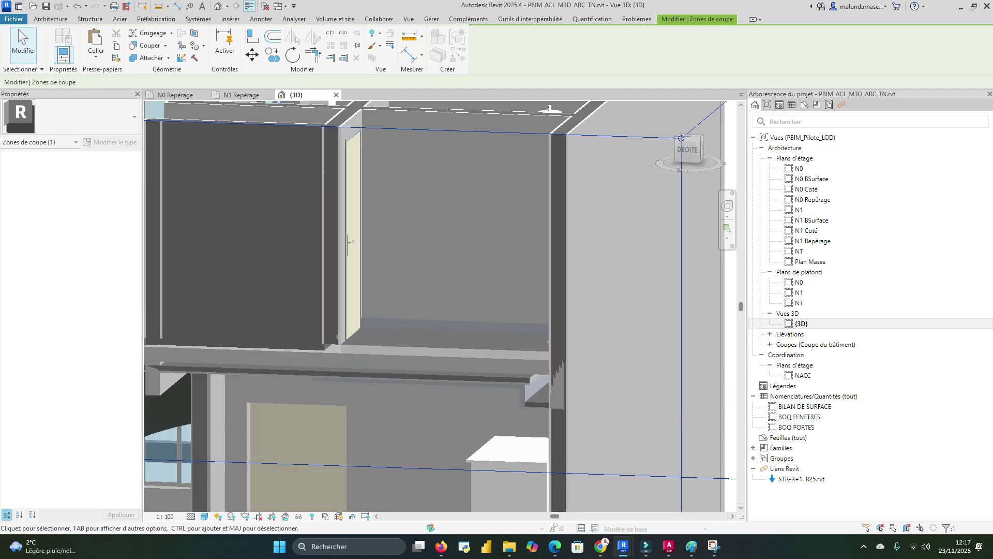
{"action": "scroll", "coordinate": [334, 332], "scroll_direction": "up", "scroll_amount": 1}
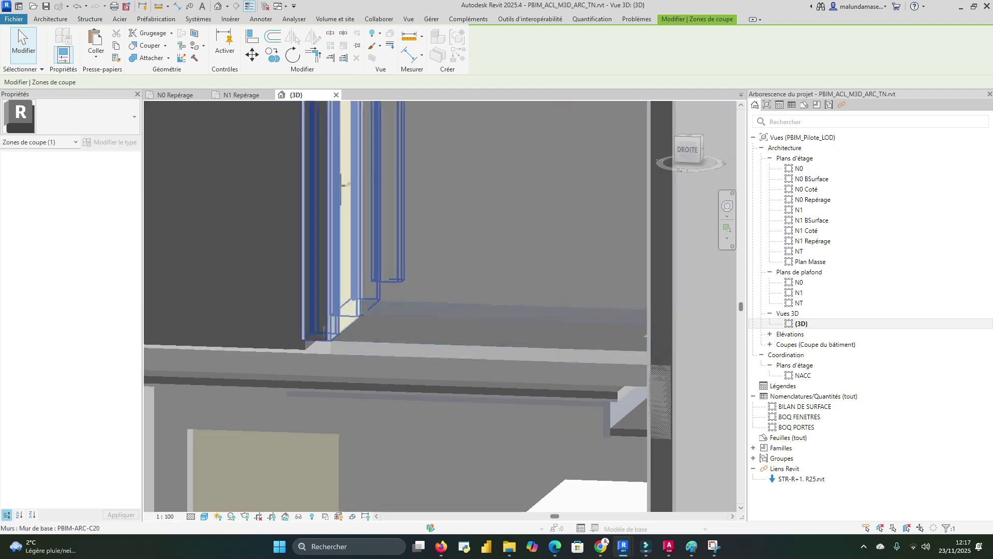
Edit the boundary of the N1 PBIM-ARC-D9 floor beside the door and align its door-side edge with the adjoining wall face
{"action": "scroll", "coordinate": [518, 336], "scroll_direction": "down", "scroll_amount": 2}
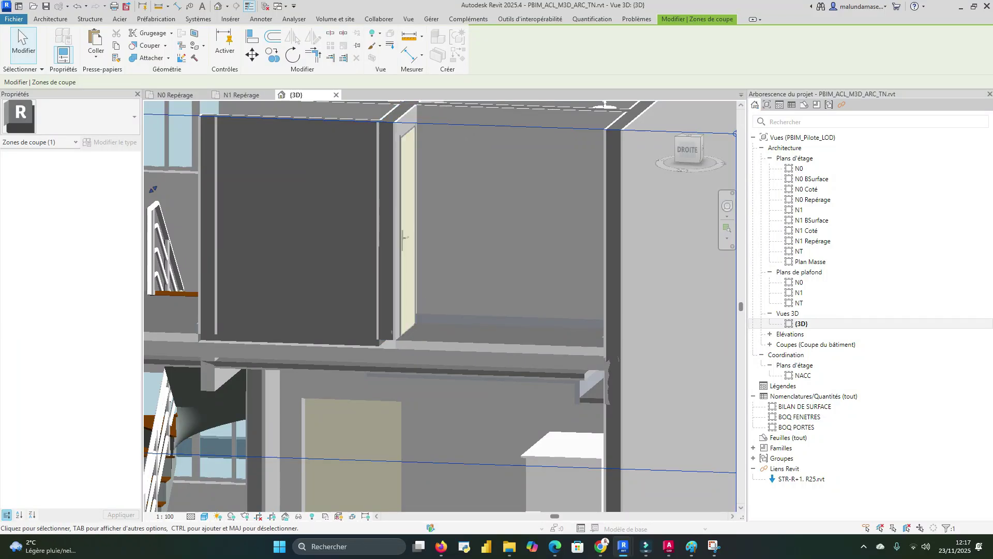
{"action": "scroll", "coordinate": [394, 328], "scroll_direction": "up", "scroll_amount": 2}
{"action": "scroll", "coordinate": [444, 366], "scroll_direction": "down", "scroll_amount": 2}
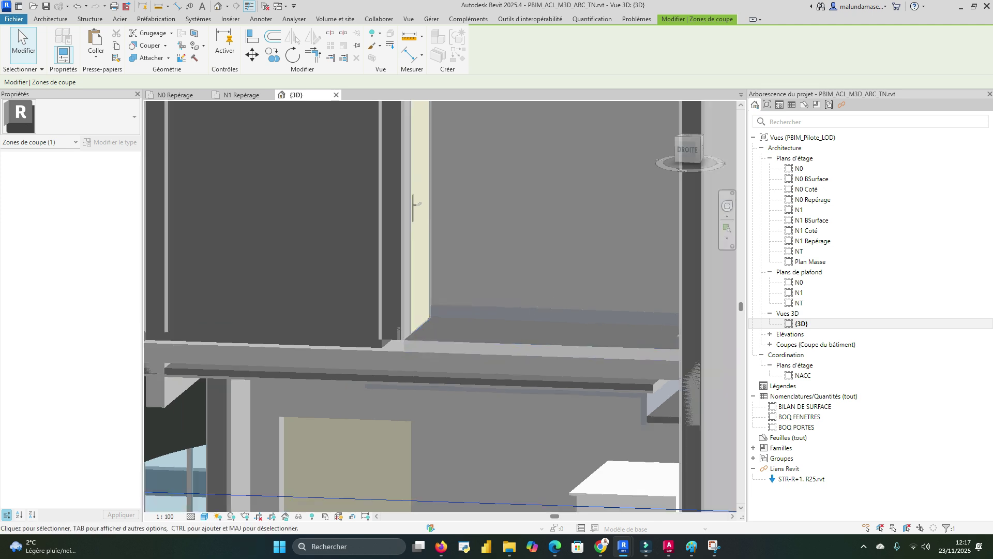
{"action": "key", "text": "Escape"}
{"action": "left_click", "coordinate": [472, 345]}
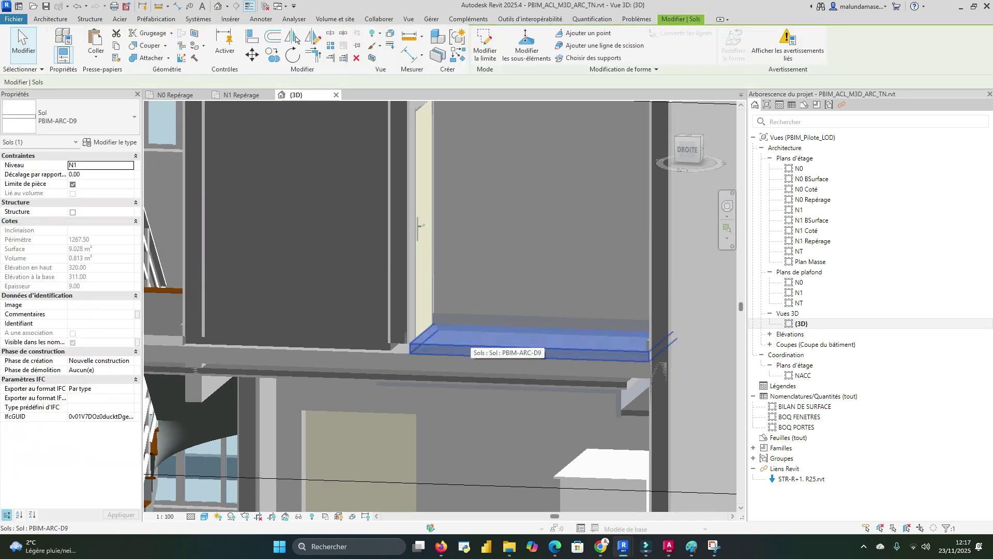
{"action": "scroll", "coordinate": [471, 346], "scroll_direction": "down", "scroll_amount": 1}
{"action": "left_click", "coordinate": [485, 46]}
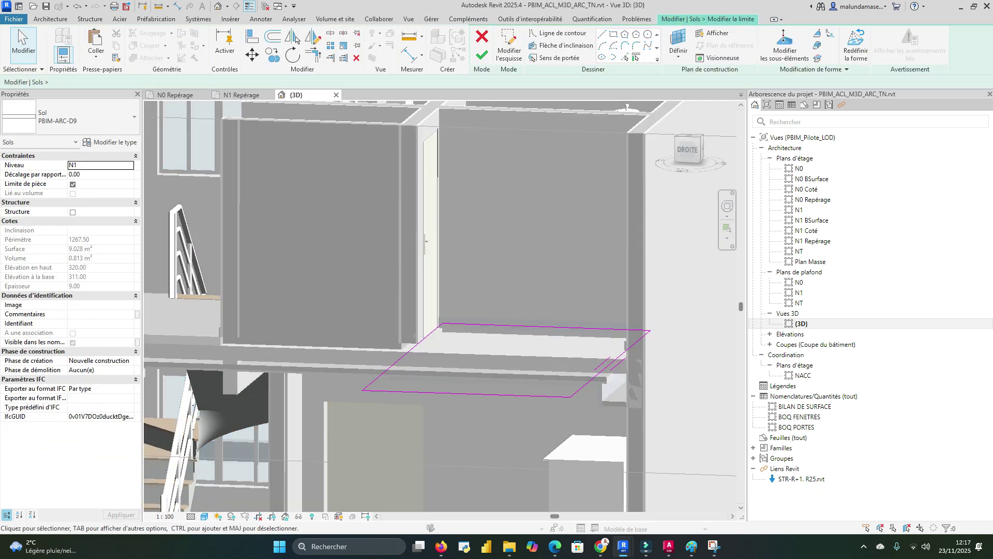
{"action": "scroll", "coordinate": [442, 333], "scroll_direction": "up", "scroll_amount": 4}
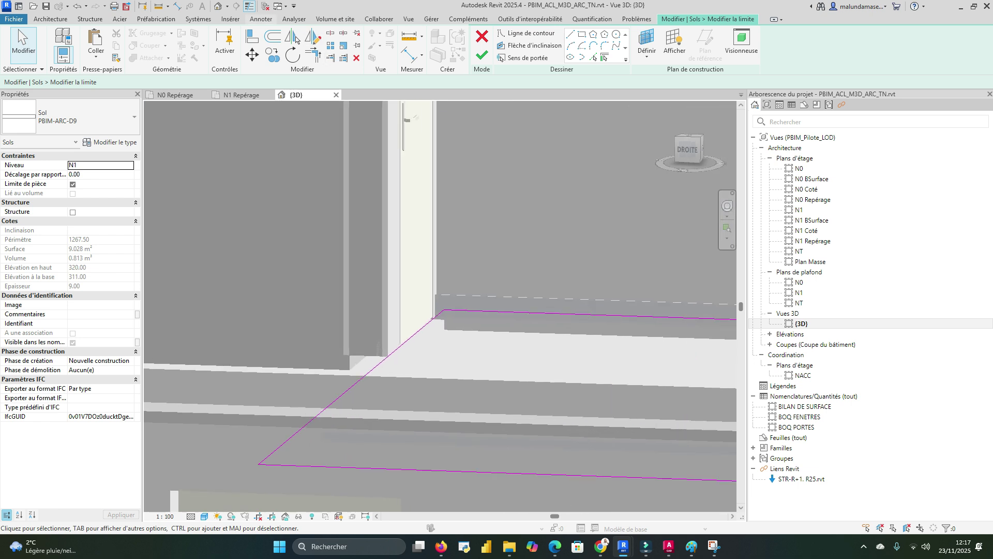
{"action": "key", "text": "a"}
{"action": "key", "text": "l"}
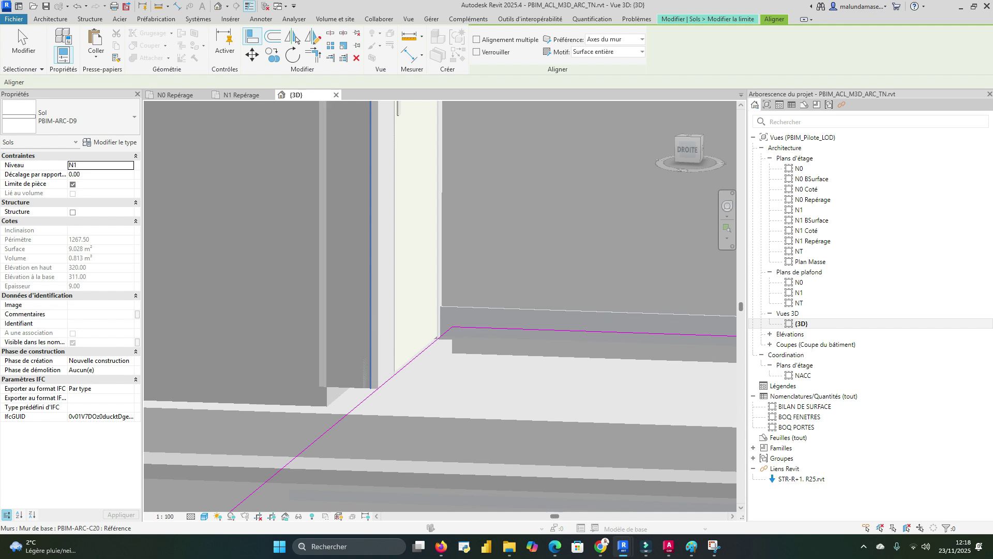
{"action": "scroll", "coordinate": [440, 347], "scroll_direction": "down", "scroll_amount": 5}
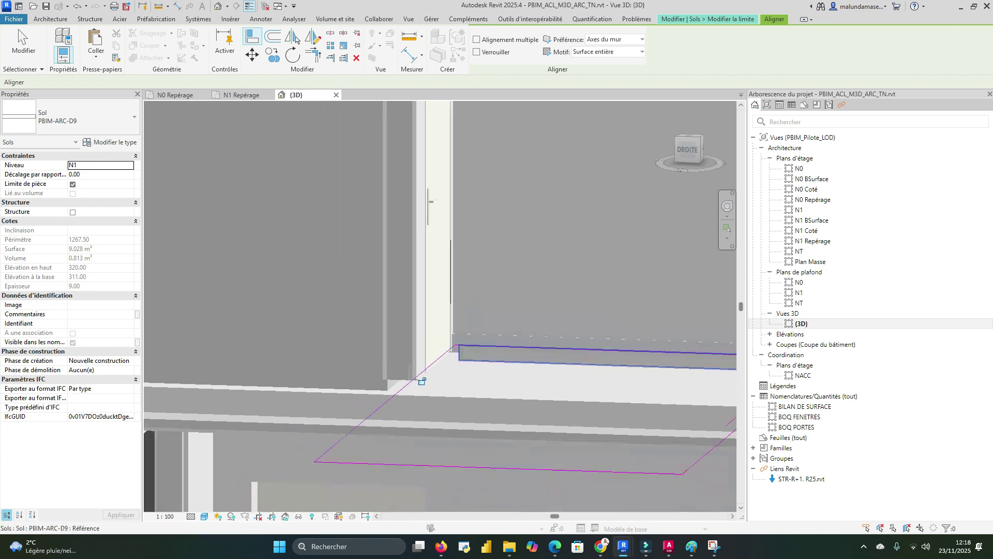
{"action": "left_click", "coordinate": [445, 363]}
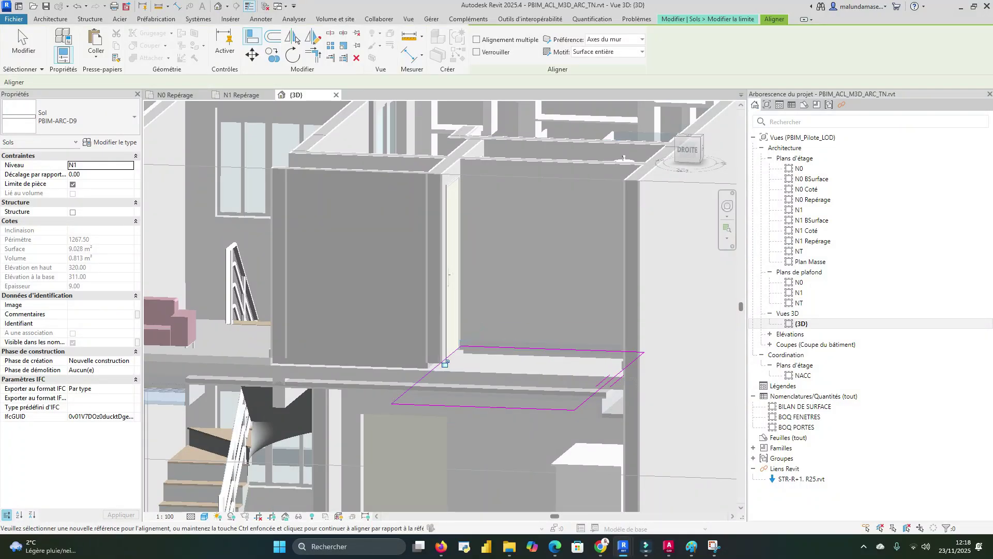
Finish the floor boundary edit and attach the walls that reach this floor to its base
{"action": "key", "text": "Escape"}
{"action": "left_click", "coordinate": [483, 54]}
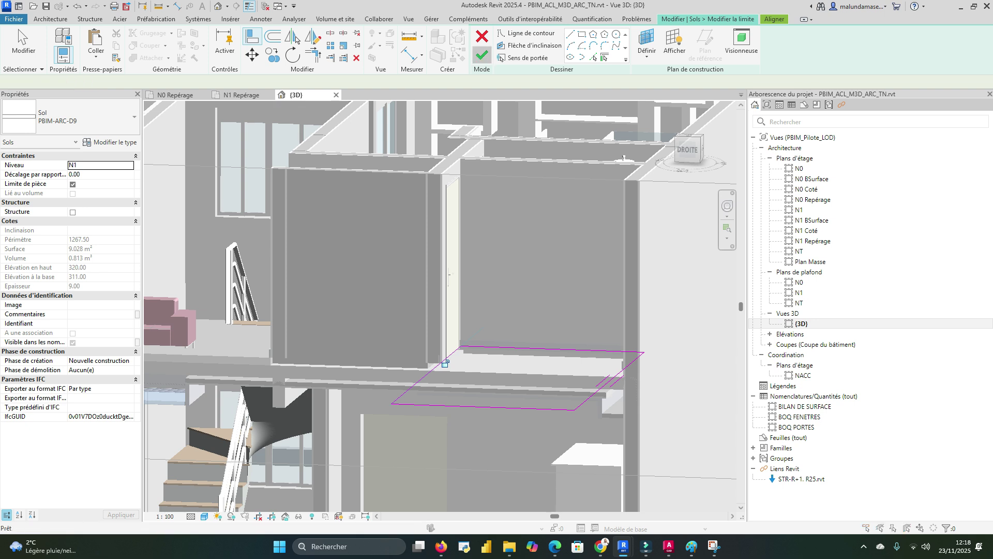
{"action": "left_click", "coordinate": [511, 278]}
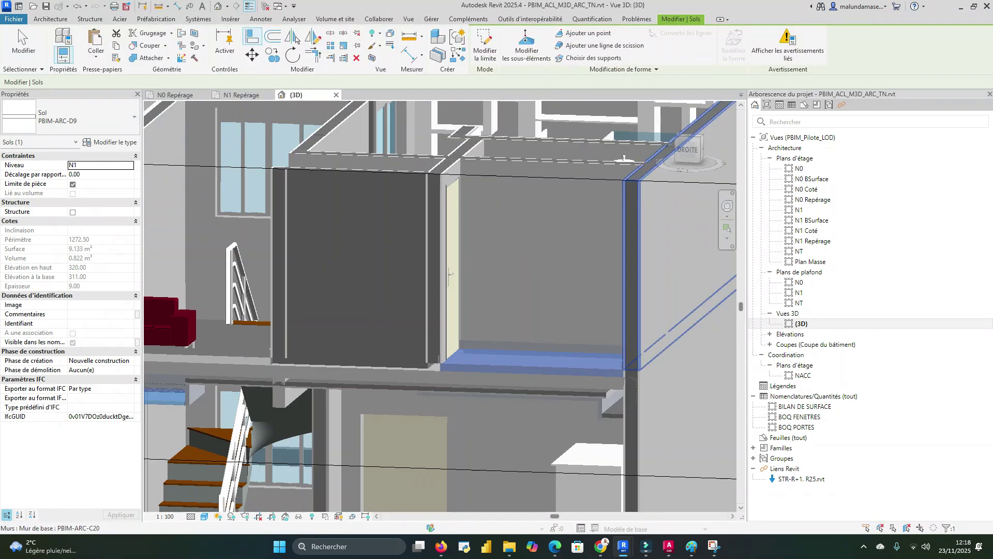
{"action": "key", "text": "Escape"}
Set the base offset of the upper-floor PBIM-ARC-C20 wall containing the door to -9
{"action": "scroll", "coordinate": [433, 367], "scroll_direction": "up", "scroll_amount": 2}
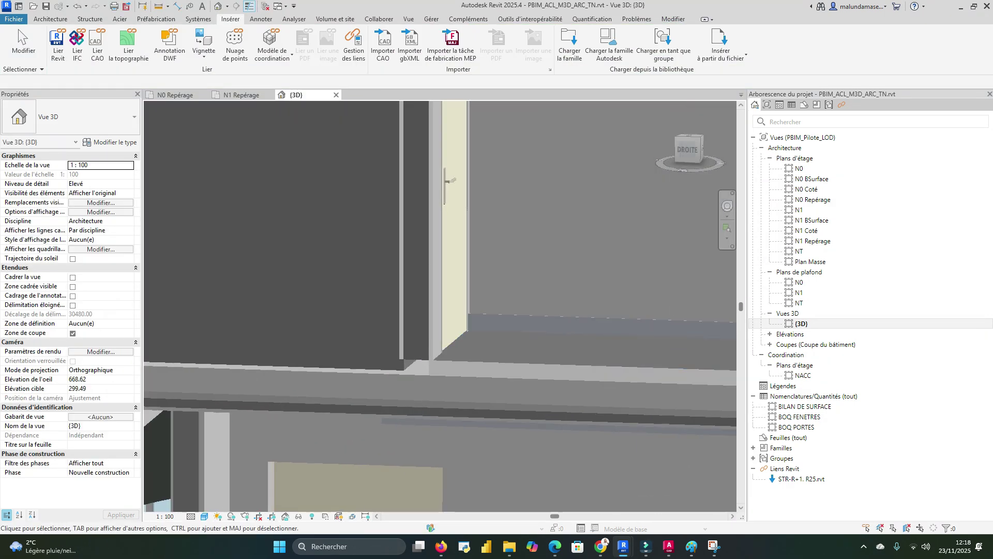
{"action": "left_click", "coordinate": [433, 355]}
{"action": "scroll", "coordinate": [472, 348], "scroll_direction": "down", "scroll_amount": 2}
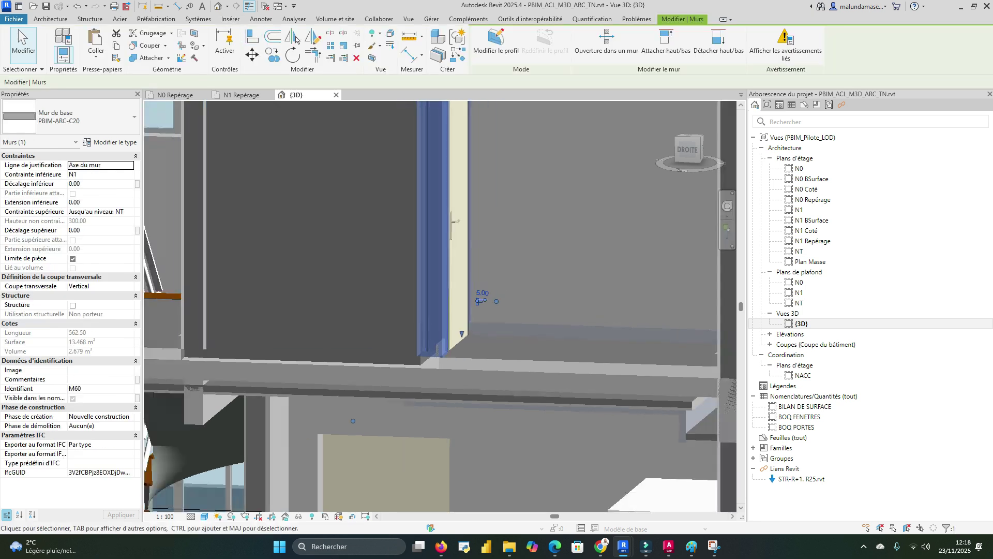
{"action": "left_click", "coordinate": [93, 184]}
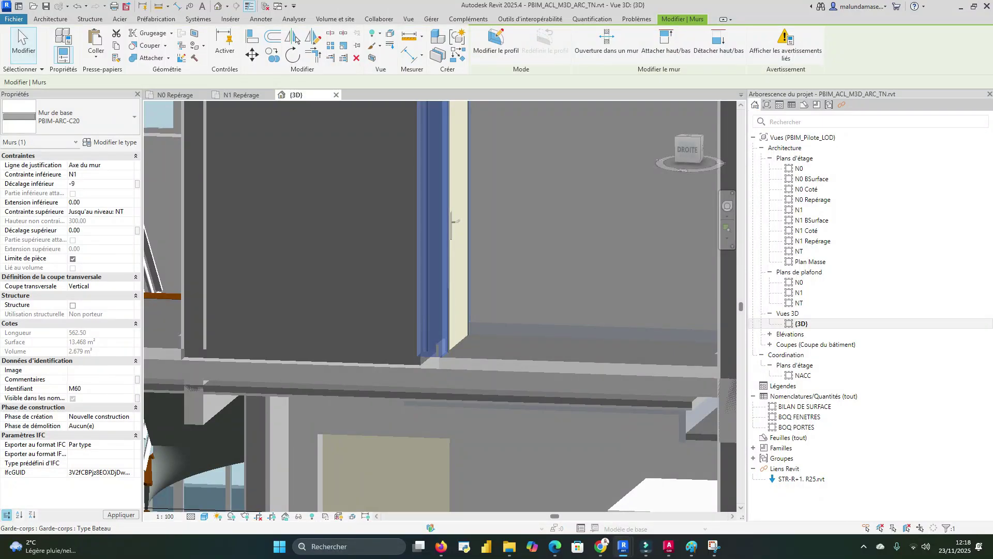
{"action": "key", "text": "Return"}
{"action": "key", "text": "Return"}
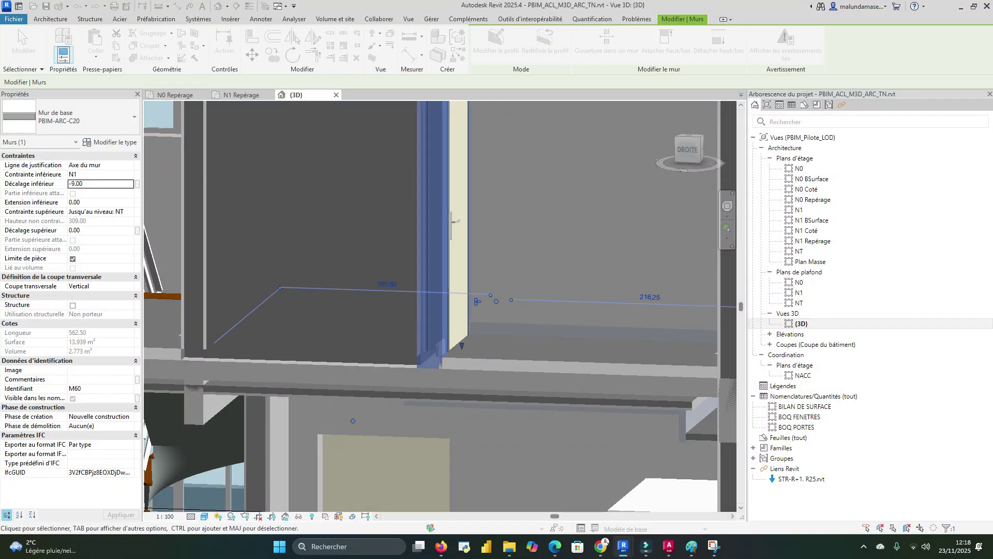
{"action": "key", "text": "Escape"}
Reopen the boundary of the N1 floor beside the door, finish it unchanged and attach the walls reaching it to its base
{"action": "scroll", "coordinate": [481, 386], "scroll_direction": "up", "scroll_amount": 2}
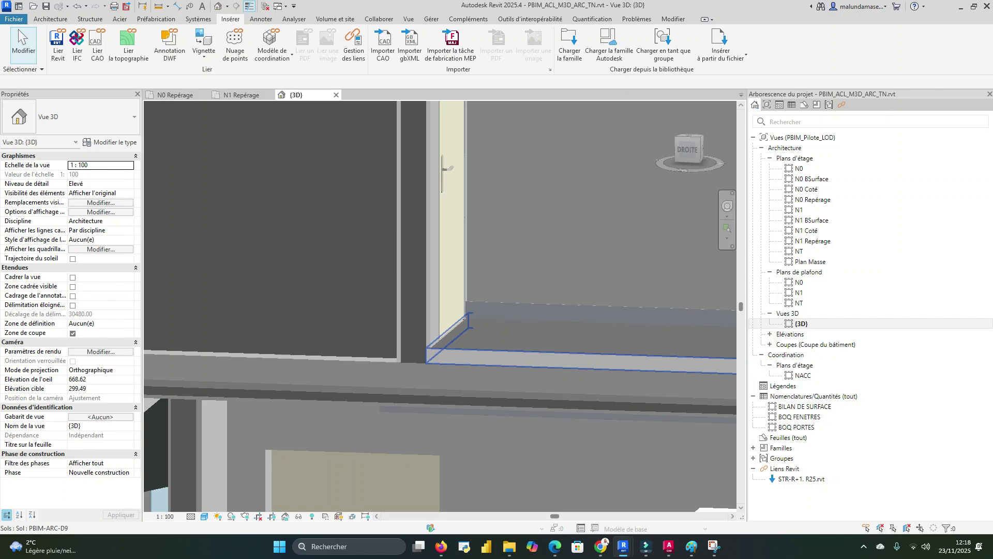
{"action": "left_click", "coordinate": [543, 357]}
{"action": "left_click", "coordinate": [485, 45]}
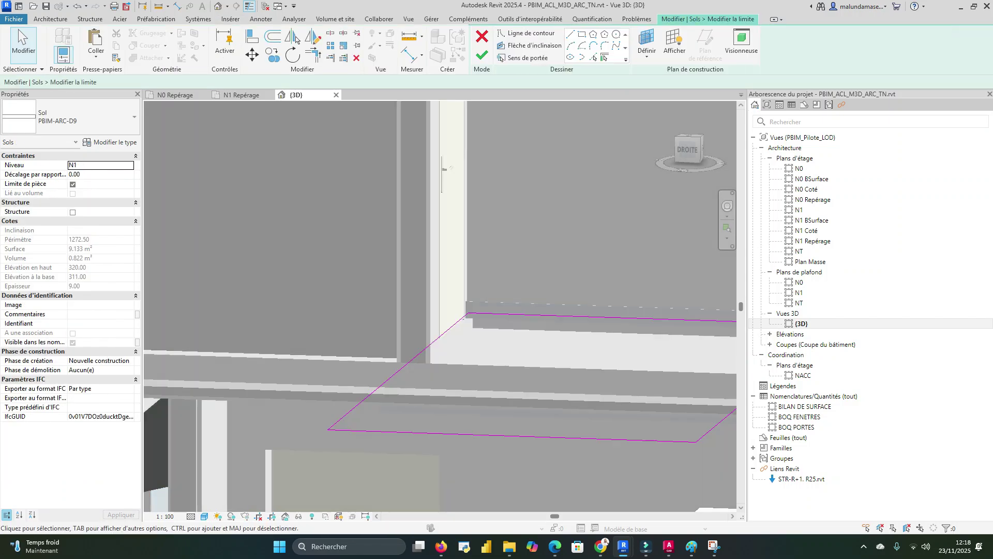
{"action": "left_click", "coordinate": [482, 55]}
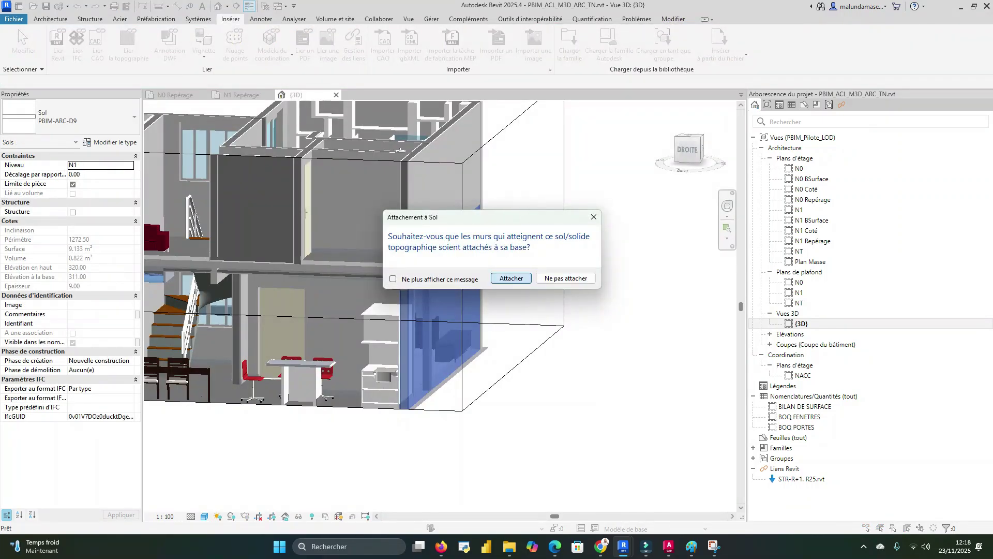
{"action": "key", "text": "Return"}
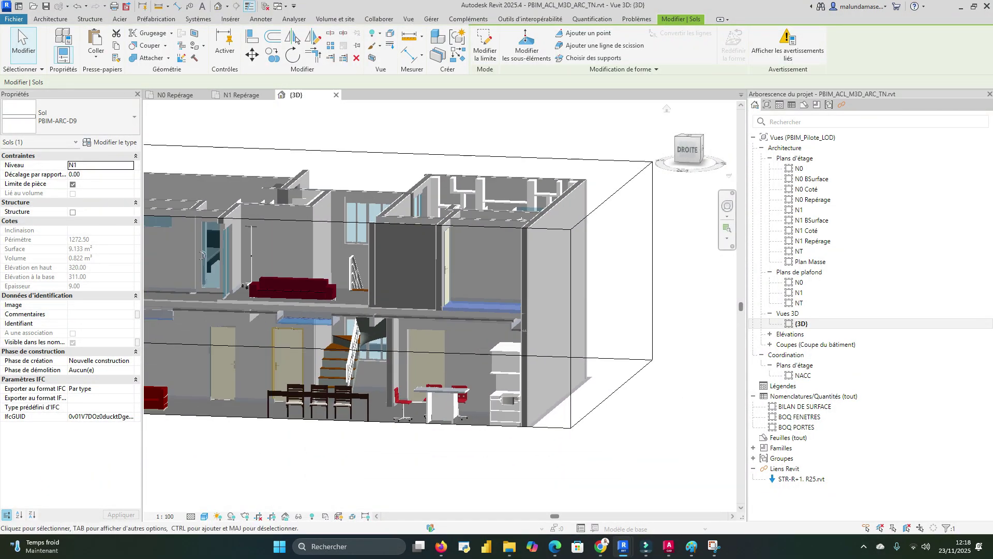
{"action": "key", "text": "Escape"}
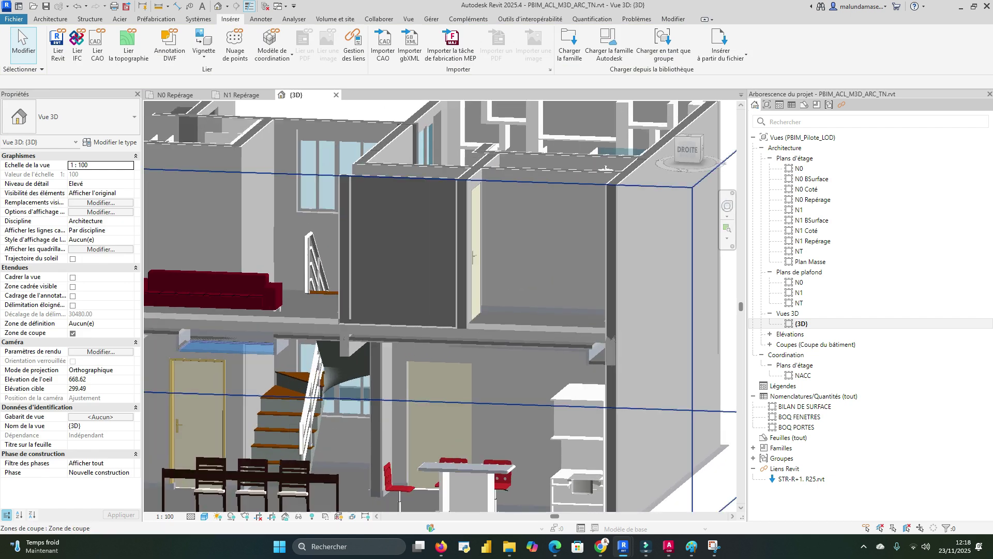
Examine the wall and floor junction beside the upper-floor door and the rest of the lengthwise section cut
{"action": "scroll", "coordinate": [458, 334], "scroll_direction": "up", "scroll_amount": 2}
{"action": "scroll", "coordinate": [507, 357], "scroll_direction": "down", "scroll_amount": 3}
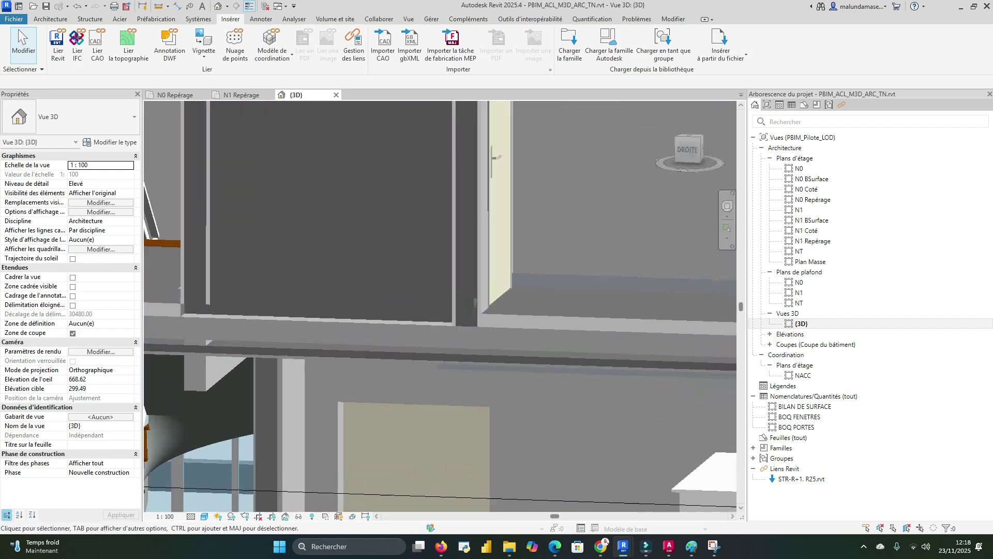
{"action": "scroll", "coordinate": [491, 378], "scroll_direction": "down", "scroll_amount": 2}
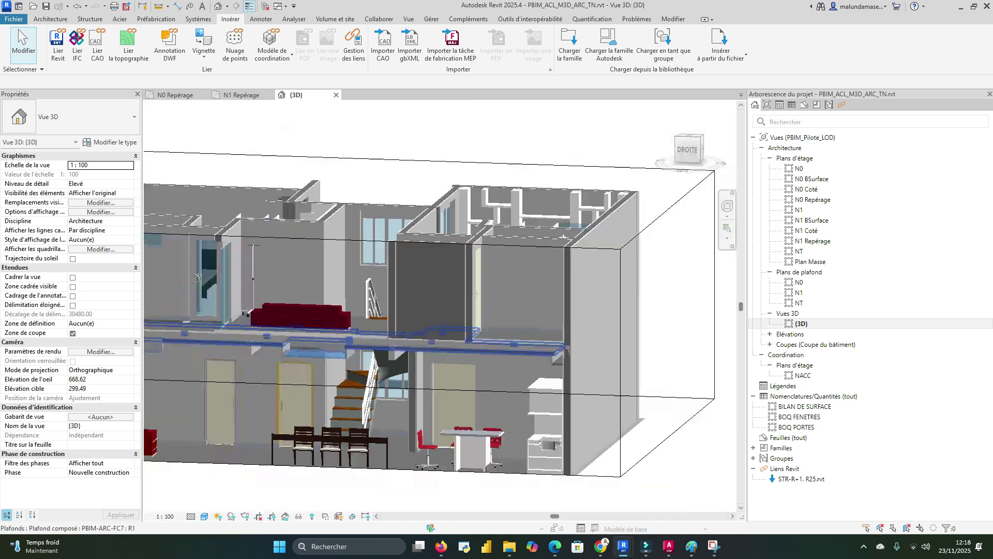
{"action": "middle_click_drag", "start_coordinate": [434, 437], "coordinate": [513, 434], "text": "shift"}
{"action": "scroll", "coordinate": [520, 424], "scroll_direction": "up", "scroll_amount": 1}
{"action": "scroll", "coordinate": [511, 419], "scroll_direction": "down", "scroll_amount": 2}
{"action": "middle_click_drag", "start_coordinate": [549, 394], "coordinate": [517, 395], "text": "shift"}
{"action": "scroll", "coordinate": [627, 401], "scroll_direction": "up", "scroll_amount": 2}
{"action": "middle_click_drag", "start_coordinate": [628, 401], "coordinate": [572, 362], "text": "shift"}
{"action": "middle_click_drag", "start_coordinate": [218, 228], "coordinate": [341, 296], "text": "shift"}
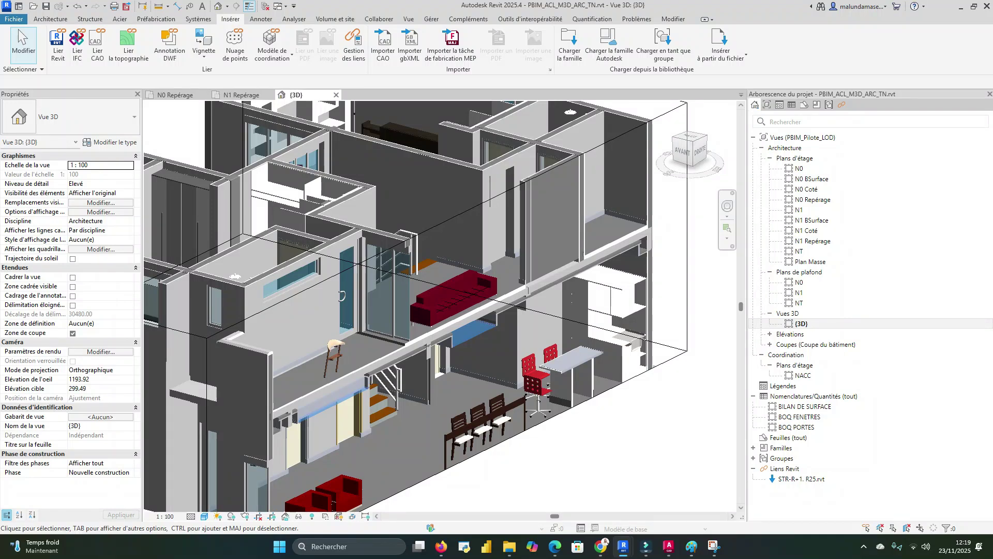
Pull the lengthwise cutting face of the section box further inward to cut through the staircase and bedroom area
{"action": "left_click", "coordinate": [562, 414]}
{"action": "scroll", "coordinate": [561, 421], "scroll_direction": "down", "scroll_amount": 2}
{"action": "middle_click_drag", "start_coordinate": [560, 420], "coordinate": [596, 424], "text": "shift"}
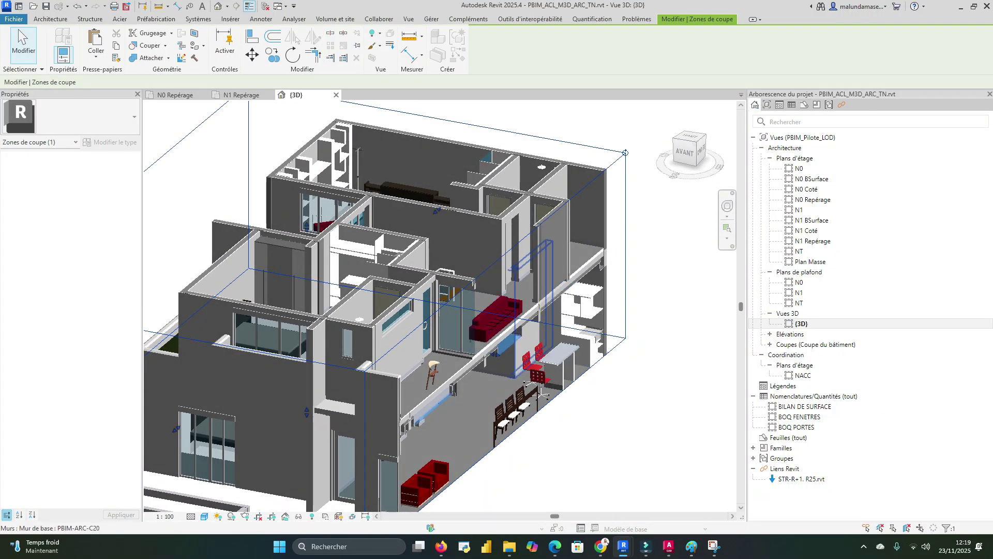
{"action": "left_click", "coordinate": [616, 390]}
{"action": "left_click", "coordinate": [595, 364]}
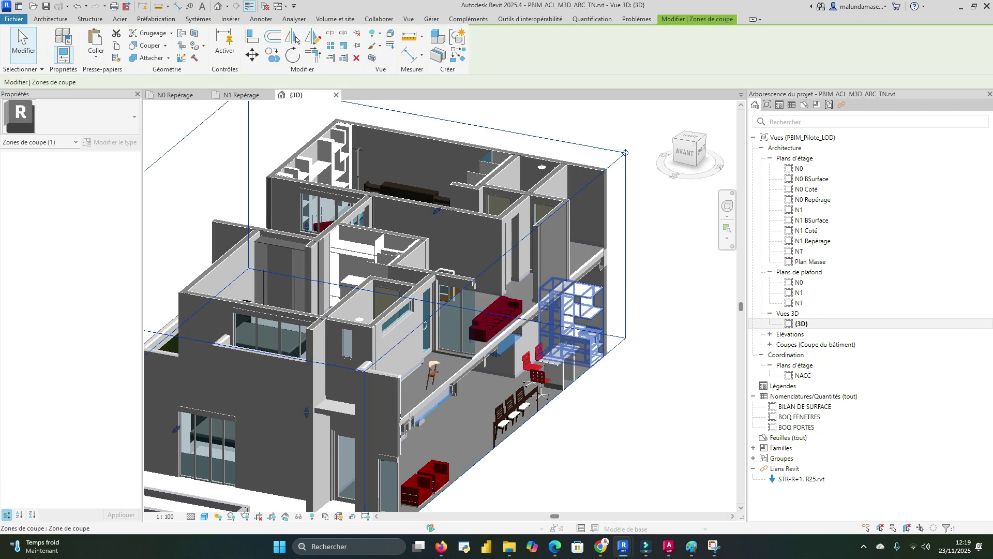
{"action": "scroll", "coordinate": [566, 337], "scroll_direction": "down", "scroll_amount": 2}
{"action": "middle_click_drag", "start_coordinate": [567, 337], "coordinate": [610, 339], "text": "shift"}
{"action": "left_click_drag", "start_coordinate": [527, 329], "coordinate": [422, 325]}
{"action": "middle_click_drag", "start_coordinate": [422, 326], "coordinate": [359, 311], "text": "shift"}
{"action": "scroll", "coordinate": [360, 310], "scroll_direction": "up", "scroll_amount": 2}
{"action": "middle_click_drag", "start_coordinate": [468, 380], "coordinate": [393, 409], "text": "shift"}
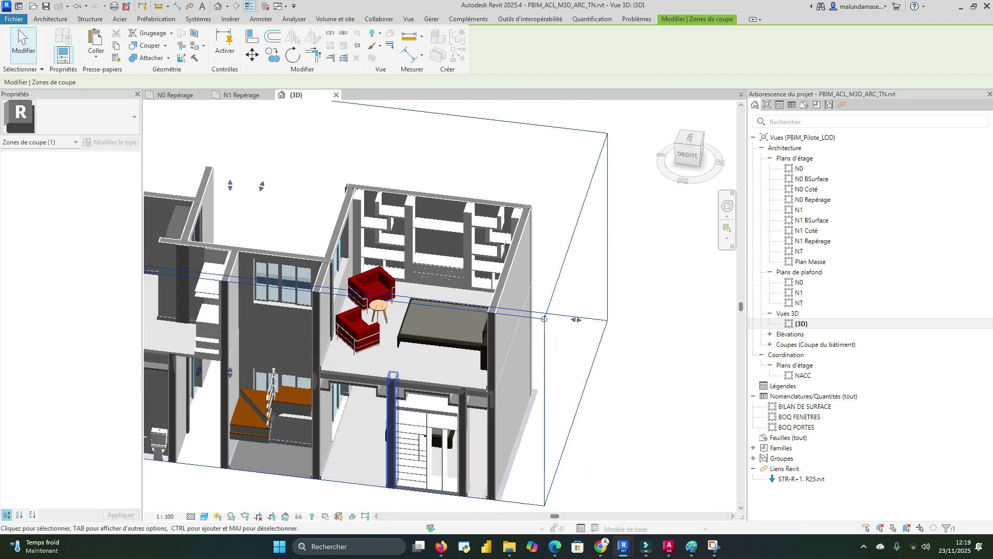
Move the lengthwise cutting face of the section box slightly back outward, in front of the staircase and bathrooms
{"action": "scroll", "coordinate": [569, 364], "scroll_direction": "down", "scroll_amount": 1}
{"action": "middle_click_drag", "start_coordinate": [450, 440], "coordinate": [538, 414], "text": "shift"}
{"action": "left_click_drag", "start_coordinate": [530, 102], "coordinate": [559, 107]}
{"action": "mouse_move", "coordinate": [476, 331]}
{"action": "middle_mouse_down", "text": "shift"}
{"action": "mouse_move", "coordinate": [432, 339]}
{"action": "mouse_move", "coordinate": [466, 336]}
{"action": "middle_mouse_up", "text": "shift"}
{"action": "left_click_drag", "start_coordinate": [425, 336], "coordinate": [450, 343]}
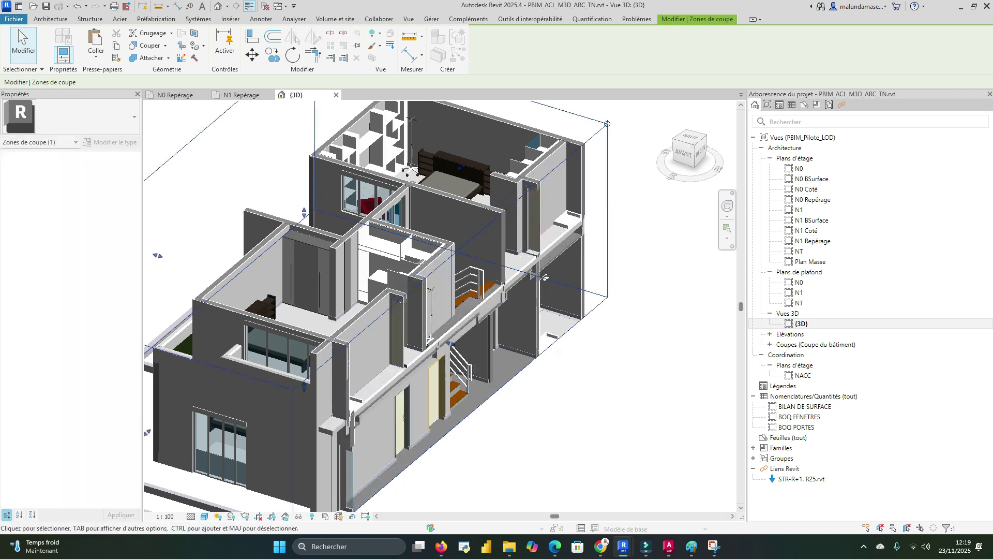
{"action": "middle_click_drag", "start_coordinate": [456, 344], "coordinate": [370, 349], "text": "shift"}
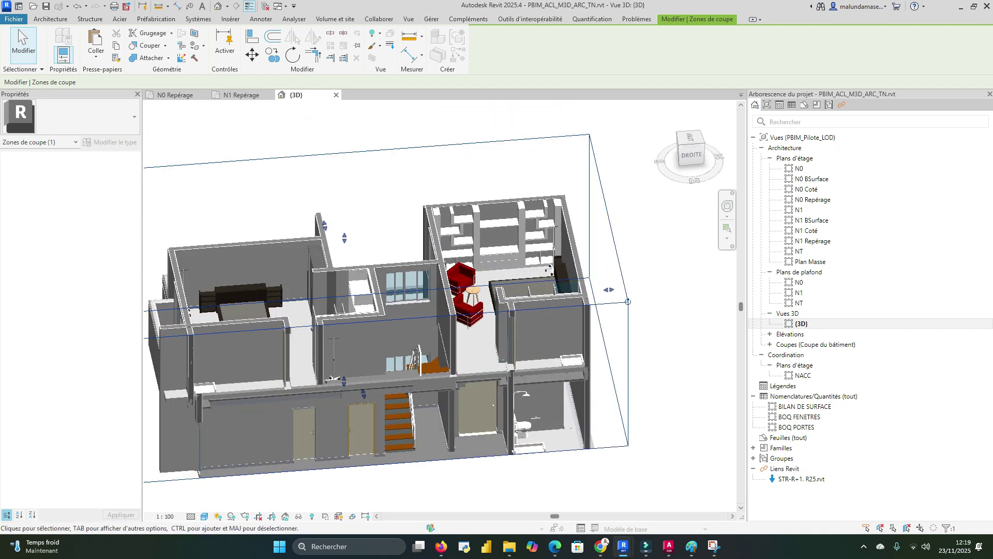
Pull the front end face of the section box inward to the staircase, isolating the rear part of the villa
{"action": "scroll", "coordinate": [540, 330], "scroll_direction": "down", "scroll_amount": 1}
{"action": "left_click_drag", "start_coordinate": [192, 331], "coordinate": [261, 327]}
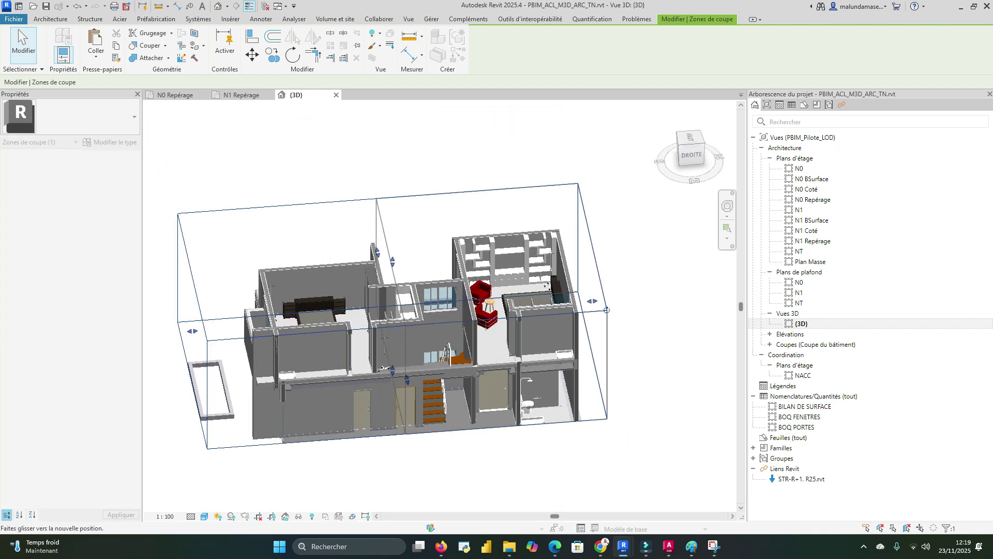
{"action": "left_click_drag", "start_coordinate": [423, 313], "coordinate": [425, 313]}
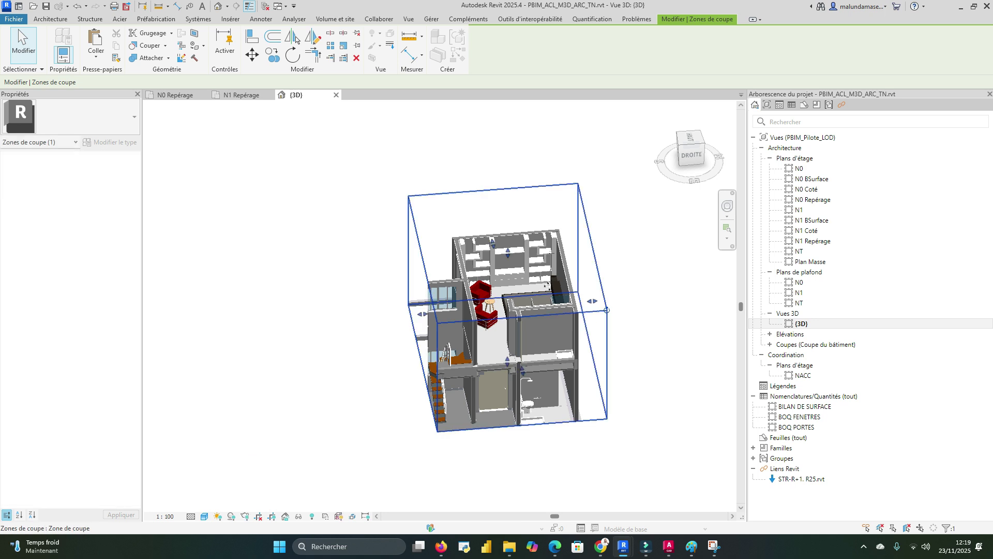
Examine the stair landing, floor slab, beams and suspended ceilings around the staircase and ground-floor bathroom
{"action": "middle_click_drag", "start_coordinate": [466, 383], "coordinate": [628, 331], "text": "shift"}
{"action": "scroll", "coordinate": [627, 331], "scroll_direction": "up", "scroll_amount": 2}
{"action": "scroll", "coordinate": [672, 380], "scroll_direction": "up", "scroll_amount": 2}
{"action": "middle_click_drag", "start_coordinate": [673, 380], "coordinate": [608, 295], "text": "shift"}
{"action": "middle_click_drag", "start_coordinate": [548, 240], "coordinate": [455, 272], "text": "shift"}
{"action": "scroll", "coordinate": [505, 251], "scroll_direction": "up", "scroll_amount": 2}
{"action": "scroll", "coordinate": [440, 222], "scroll_direction": "up", "scroll_amount": 3}
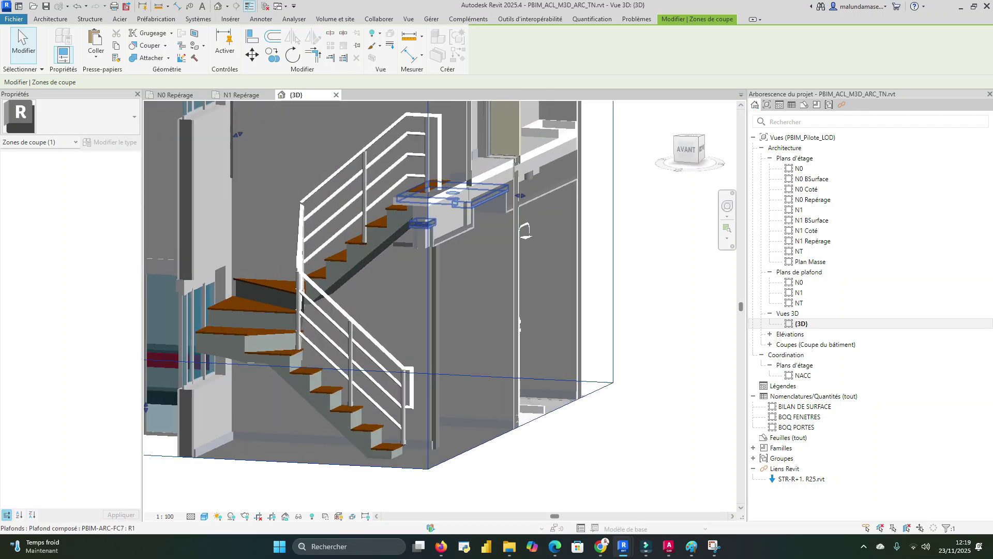
{"action": "middle_click_drag", "start_coordinate": [440, 223], "coordinate": [362, 225], "text": "shift"}
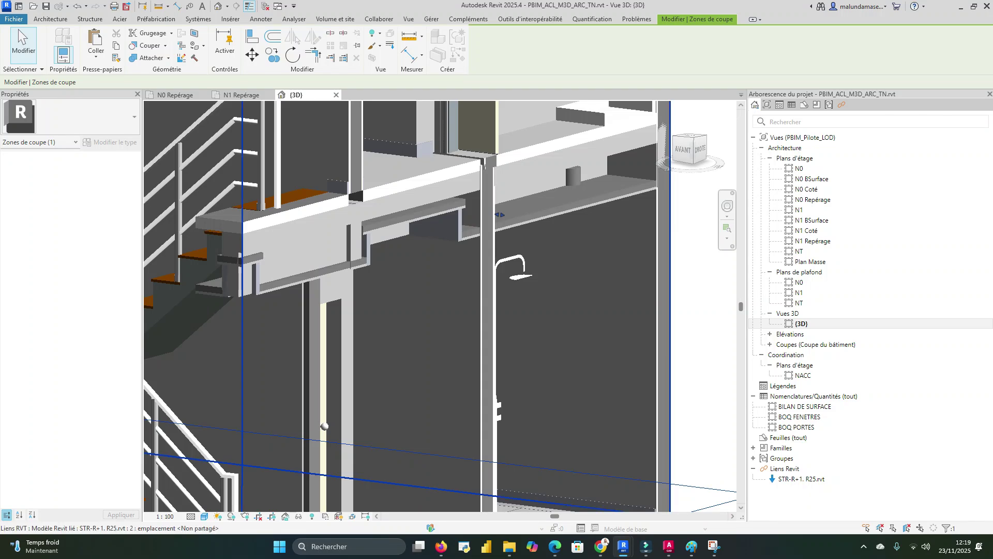
{"action": "scroll", "coordinate": [328, 259], "scroll_direction": "down", "scroll_amount": 1}
{"action": "scroll", "coordinate": [328, 259], "scroll_direction": "down", "scroll_amount": 1}
{"action": "middle_click_drag", "start_coordinate": [328, 258], "coordinate": [428, 324], "text": "shift"}
{"action": "scroll", "coordinate": [569, 225], "scroll_direction": "down", "scroll_amount": 3}
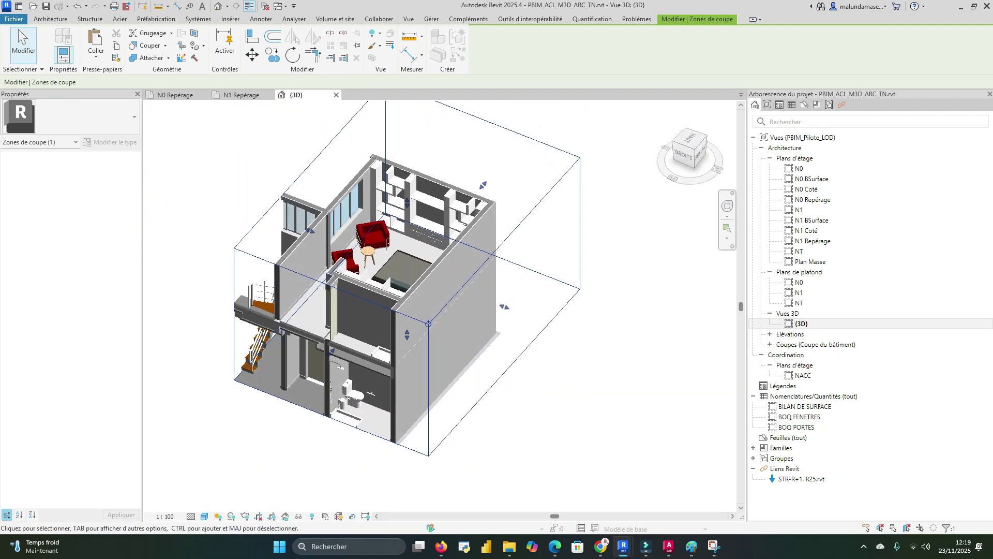
Pull the section box face outside the blank rear wall inward to cut through the stacked bedrooms
{"action": "left_click_drag", "start_coordinate": [505, 307], "coordinate": [447, 284]}
{"action": "middle_click_drag", "start_coordinate": [447, 284], "coordinate": [380, 232], "text": "shift"}
{"action": "scroll", "coordinate": [310, 337], "scroll_direction": "up", "scroll_amount": 2}
{"action": "middle_click_drag", "start_coordinate": [248, 342], "coordinate": [543, 290], "text": "shift"}
Pull the section box face outside the bedroom's shelving wall inward, opening both bedrooms and their windows to view
{"action": "left_click_drag", "start_coordinate": [200, 251], "coordinate": [359, 231]}
{"action": "scroll", "coordinate": [314, 378], "scroll_direction": "down", "scroll_amount": 1}
{"action": "middle_click_drag", "start_coordinate": [314, 378], "coordinate": [544, 367], "text": "shift"}
{"action": "middle_click_drag", "start_coordinate": [544, 321], "coordinate": [536, 459]}
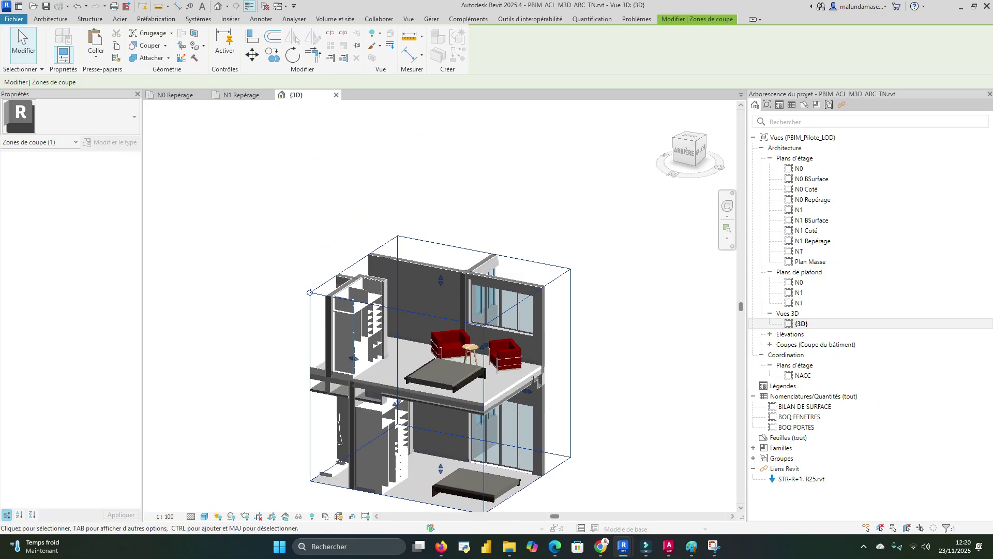
{"action": "scroll", "coordinate": [609, 435], "scroll_direction": "up", "scroll_amount": 3}
{"action": "scroll", "coordinate": [669, 382], "scroll_direction": "down", "scroll_amount": 1}
{"action": "middle_click_drag", "start_coordinate": [669, 382], "coordinate": [689, 335]}
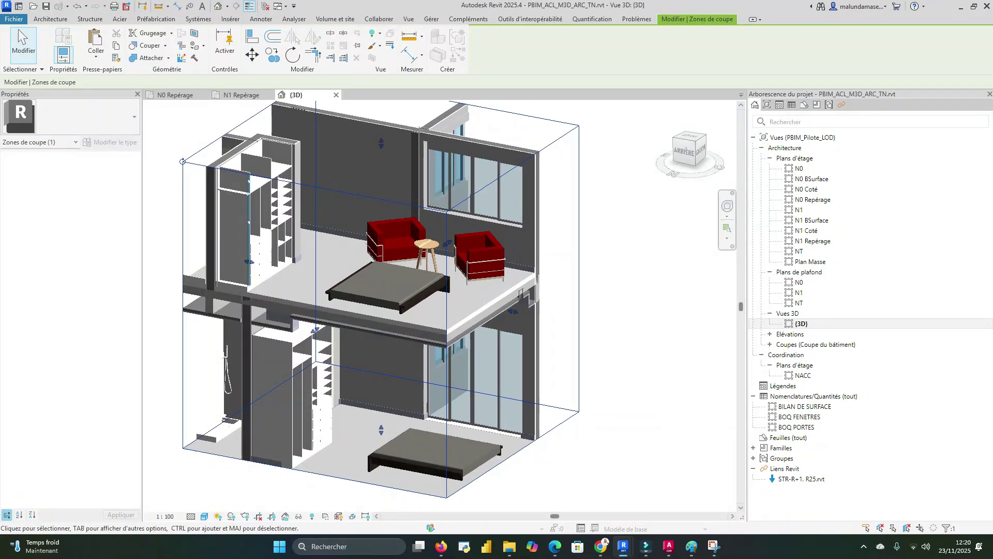
{"action": "key", "text": "Escape"}
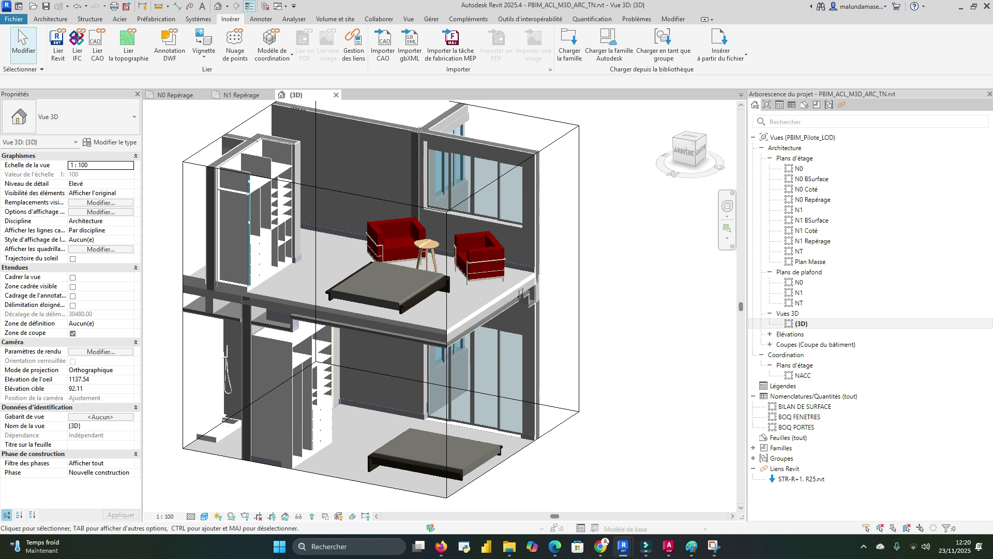
Turn off the 3D view's section box and display the whole villa from its front side
{"action": "scroll", "coordinate": [466, 337], "scroll_direction": "down", "scroll_amount": 4}
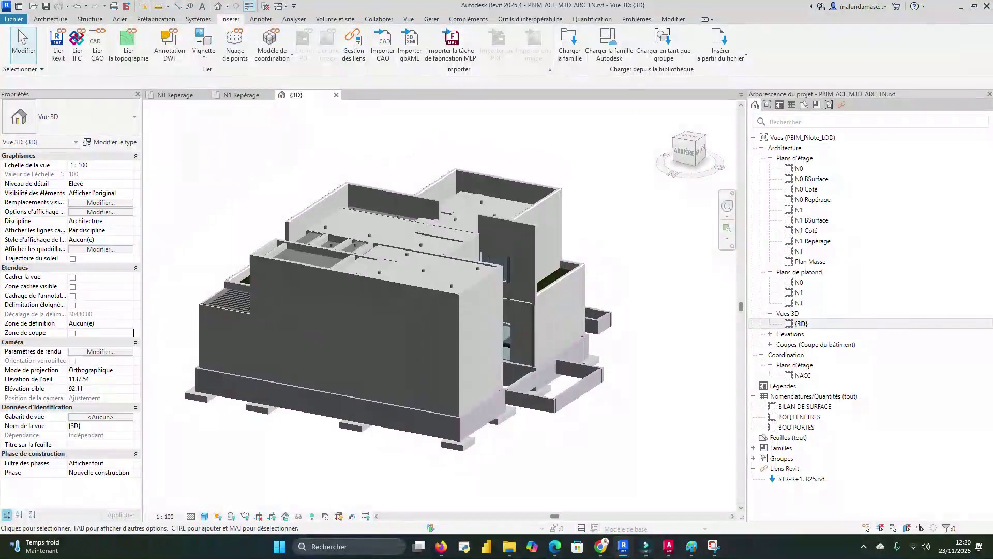
{"action": "middle_click_drag", "start_coordinate": [466, 336], "coordinate": [452, 336], "text": "shift"}
{"action": "middle_click_drag", "start_coordinate": [714, 377], "coordinate": [582, 401], "text": "shift"}
{"action": "scroll", "coordinate": [595, 398], "scroll_direction": "up", "scroll_amount": 3}
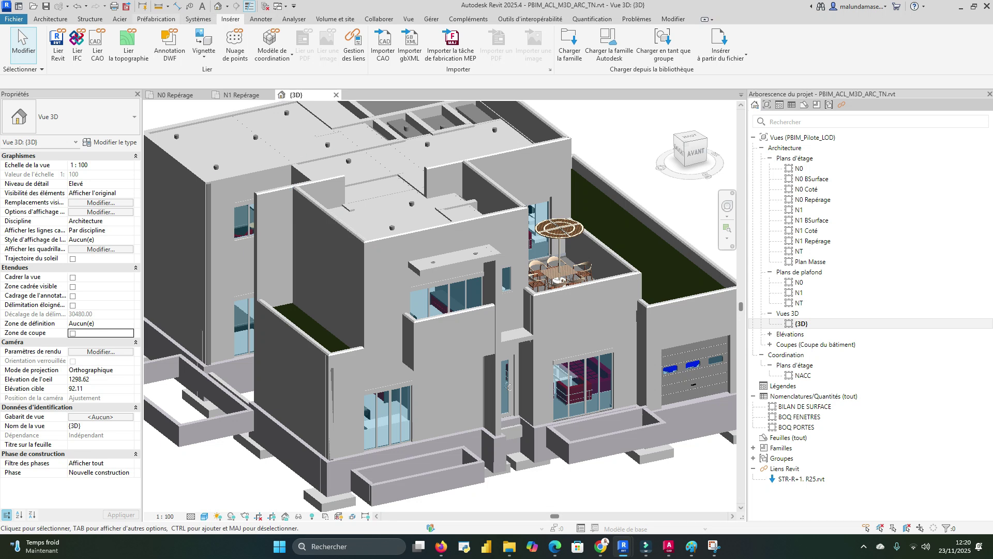
Start an interference check between the current project and the linked model STR-R+1. R25.rvt
{"action": "left_click", "coordinate": [379, 19]}
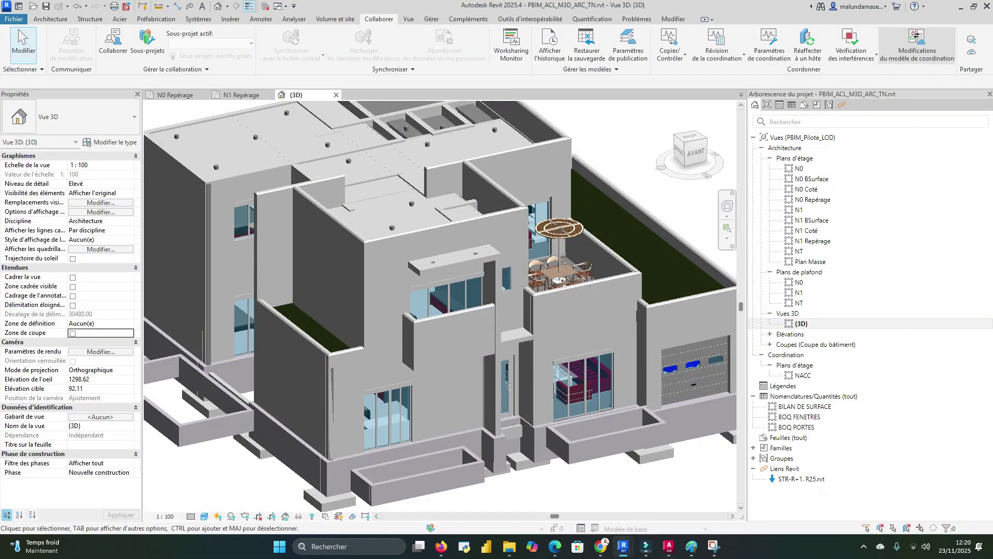
{"action": "left_click", "coordinate": [851, 51]}
{"action": "left_click", "coordinate": [898, 75]}
{"action": "left_click_drag", "start_coordinate": [440, 113], "coordinate": [474, 113]}
{"action": "left_click", "coordinate": [600, 144]}
{"action": "left_click", "coordinate": [589, 160]}
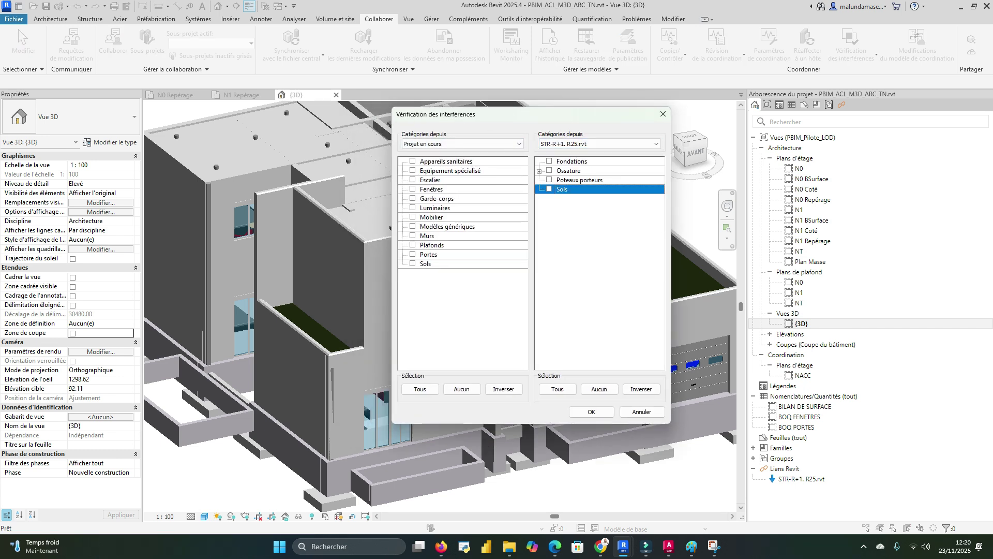
Run the interference check of the linked model's Ossature against the project's Plafonds, Portes and Fenêtres
{"action": "left_click", "coordinate": [550, 170]}
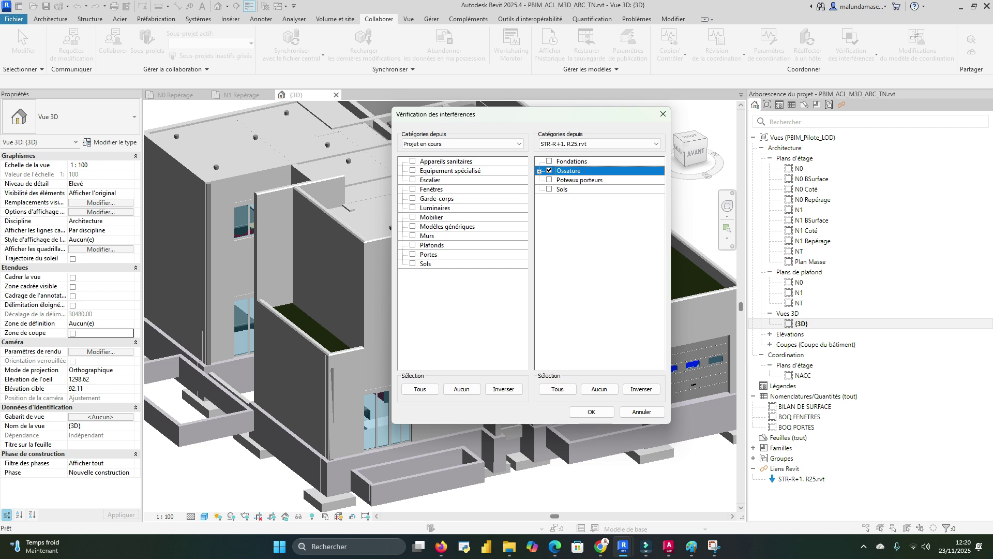
{"action": "left_click", "coordinate": [549, 180]}
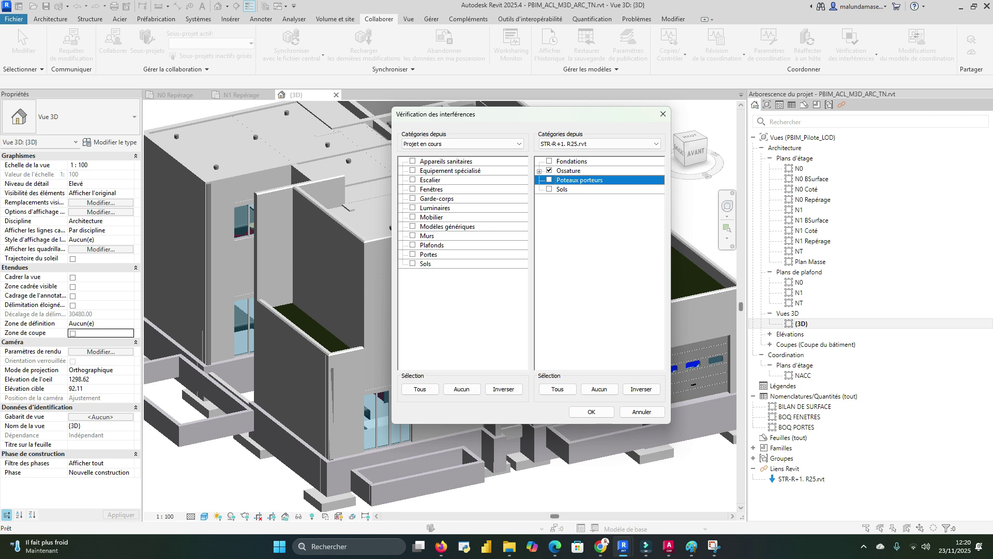
{"action": "left_click", "coordinate": [413, 245]}
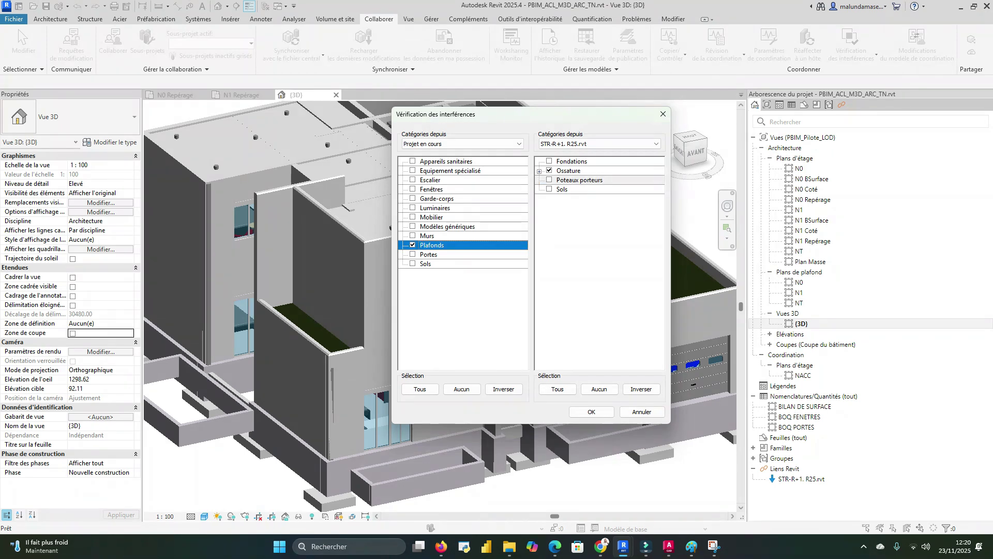
{"action": "left_click", "coordinate": [413, 254]}
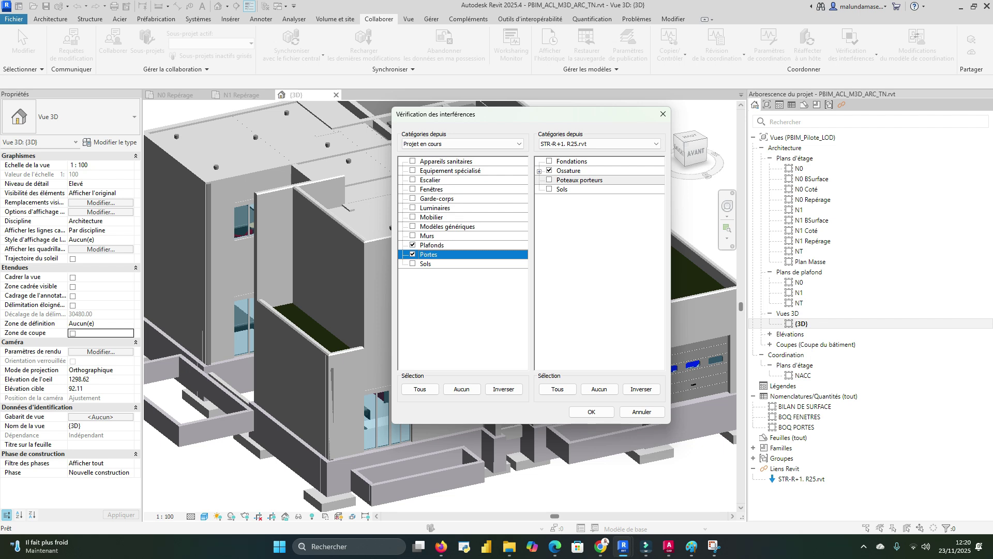
{"action": "left_click", "coordinate": [413, 189]}
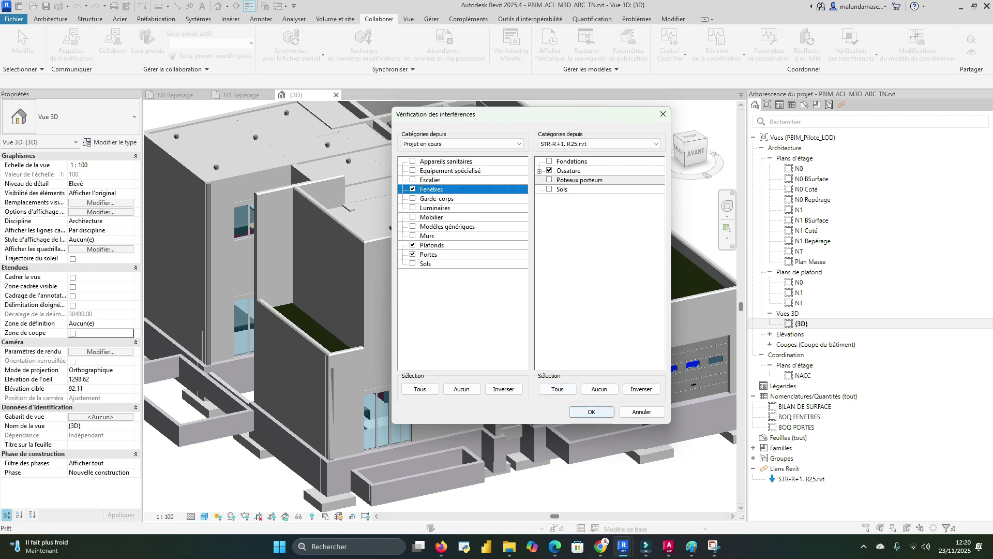
{"action": "left_click", "coordinate": [591, 411]}
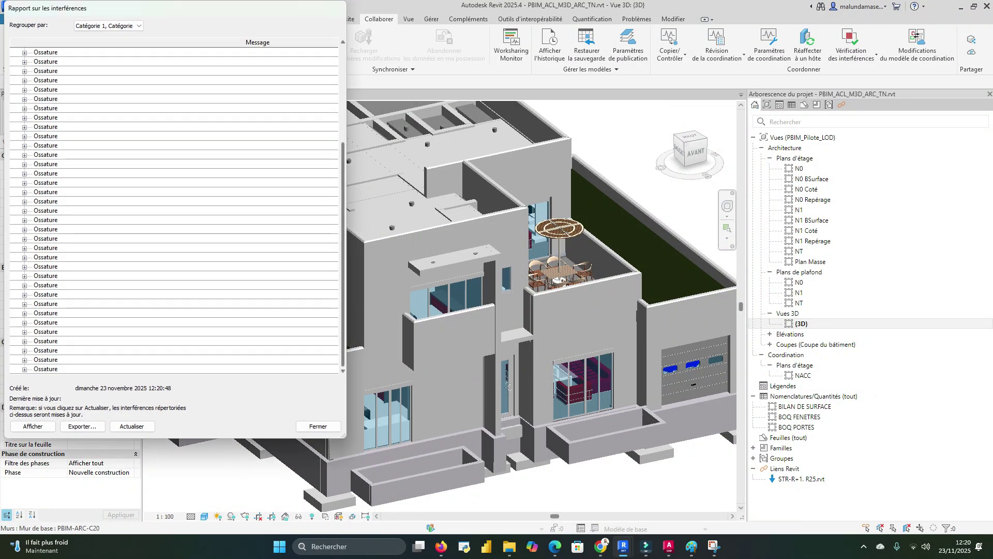
Expand one Ossature clash, export the interference report to the desktop as HTML file PBIM_ACL_M3D_ARC_TN, and close the report
{"action": "scroll", "coordinate": [615, 317], "scroll_direction": "down", "scroll_amount": 3}
{"action": "left_click", "coordinate": [25, 52]}
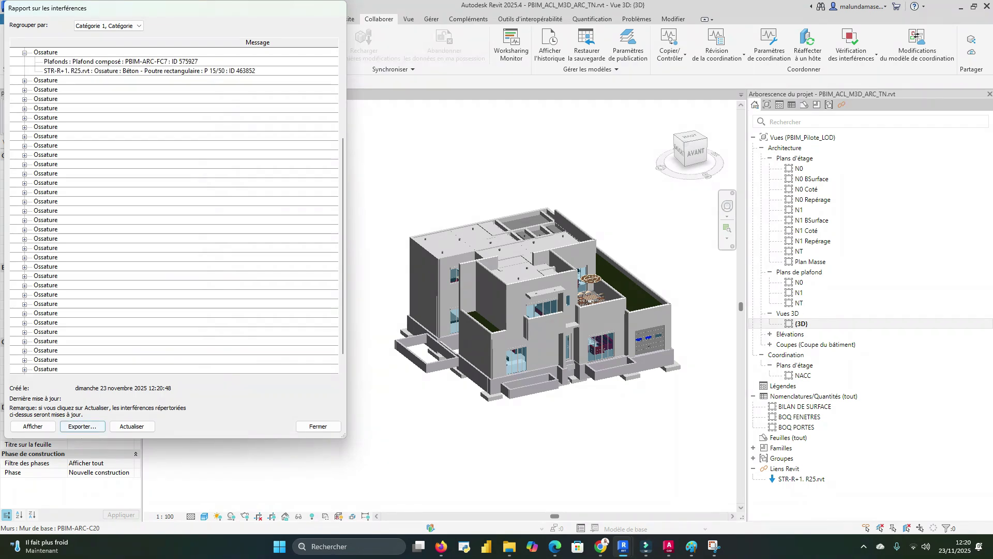
{"action": "left_click", "coordinate": [82, 425]}
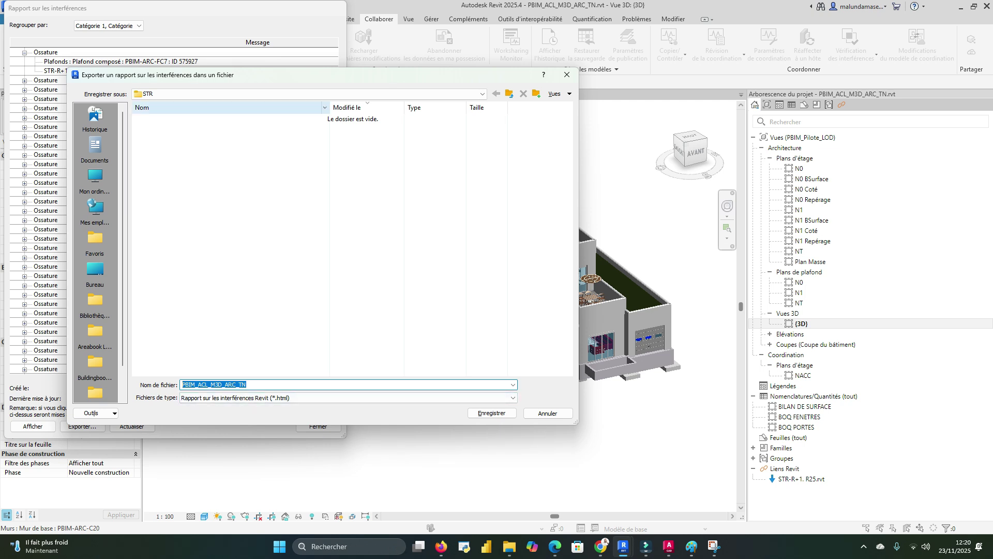
{"action": "left_click", "coordinate": [309, 94]}
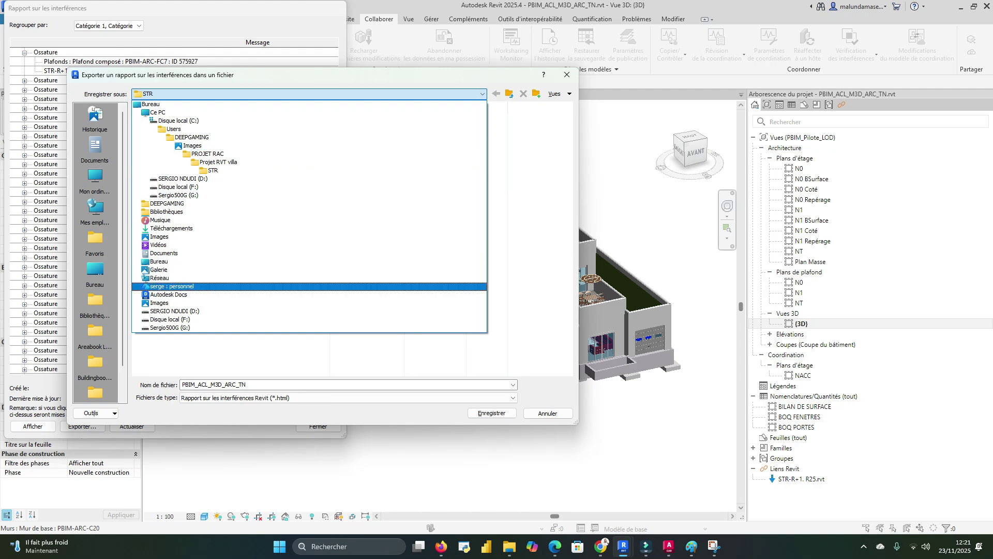
{"action": "left_click", "coordinate": [309, 104]}
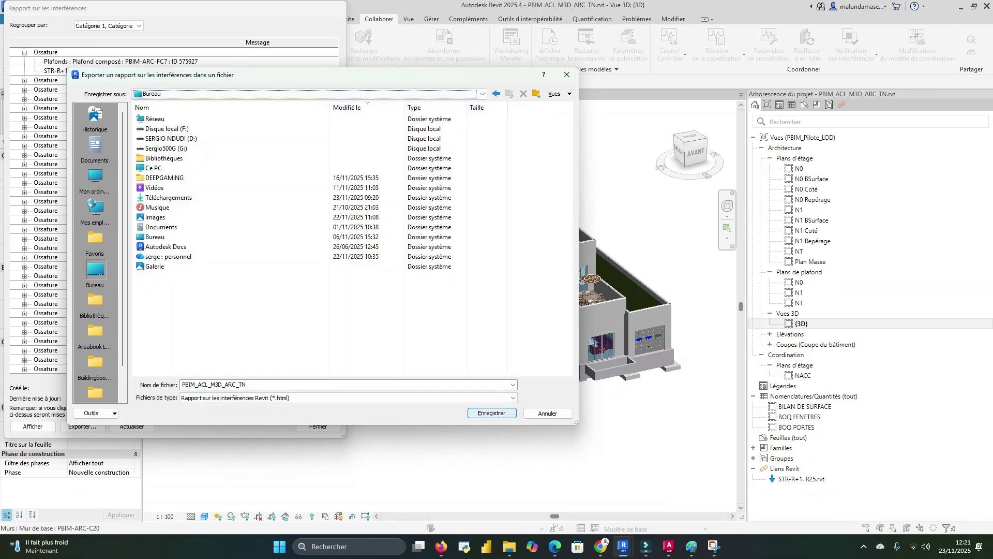
{"action": "left_click", "coordinate": [491, 413]}
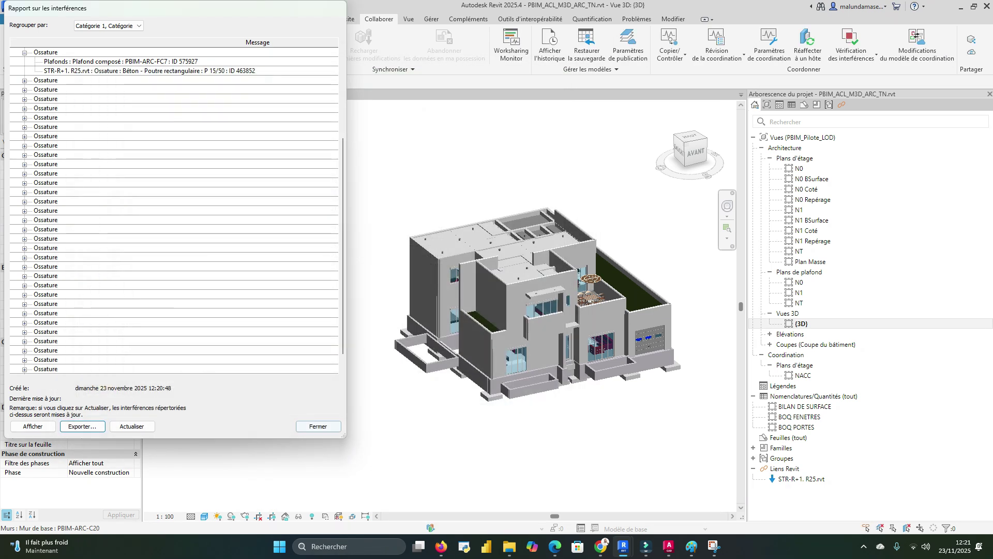
{"action": "left_click", "coordinate": [318, 426]}
Open the exported interference report from the desktop in Edge and copy the first row's ceiling ID, 577825
{"action": "left_click", "coordinate": [962, 6]}
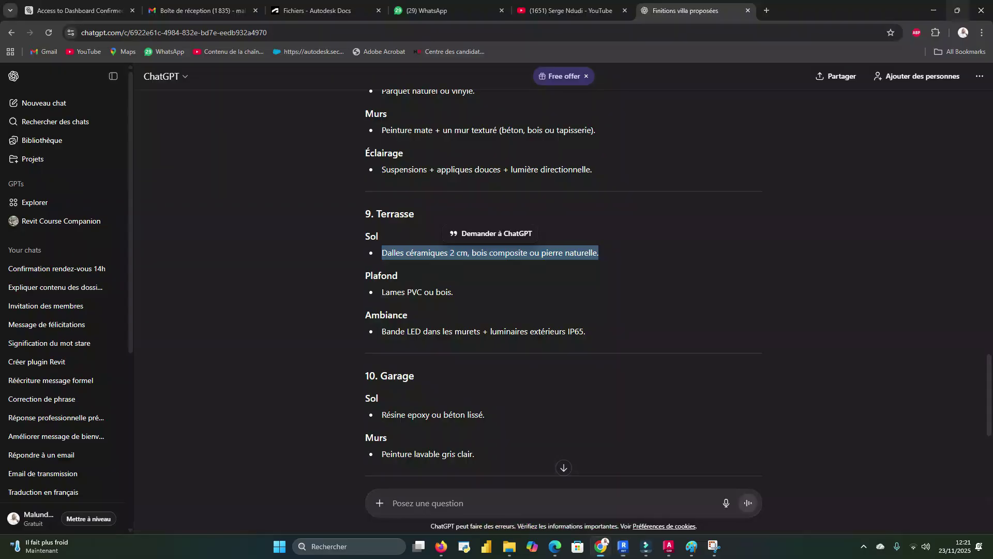
{"action": "left_click", "coordinate": [934, 11]}
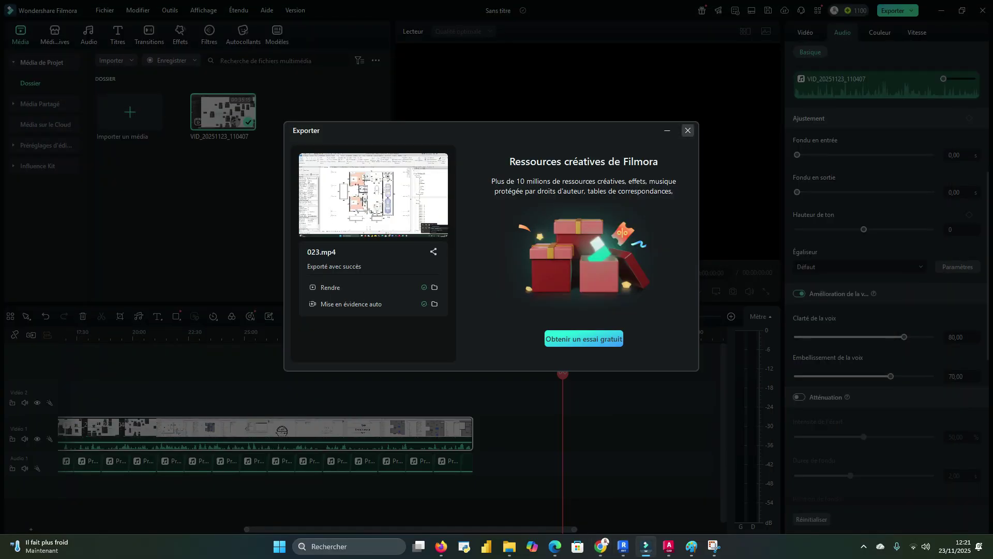
{"action": "left_click", "coordinate": [688, 131]}
{"action": "left_click", "coordinate": [942, 11]}
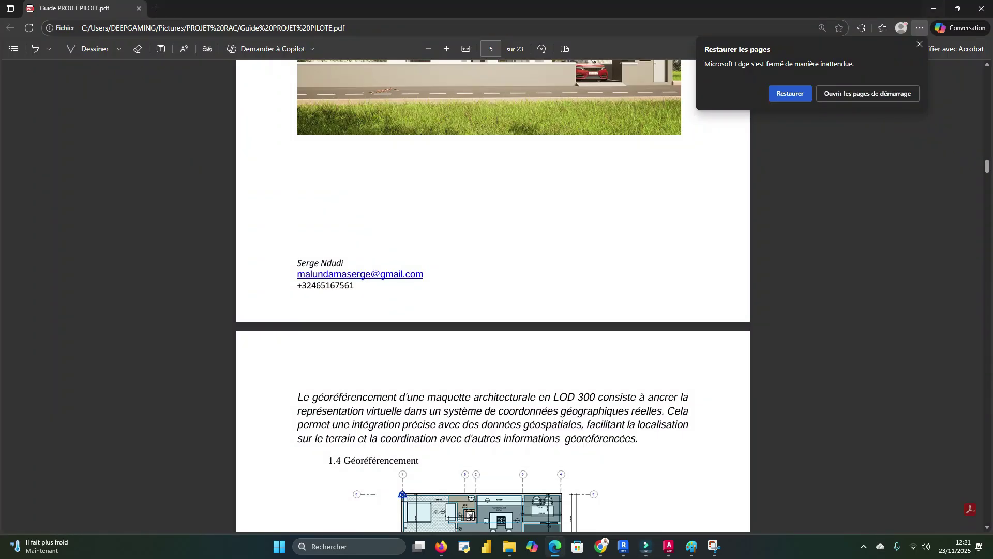
{"action": "left_click", "coordinate": [934, 9]}
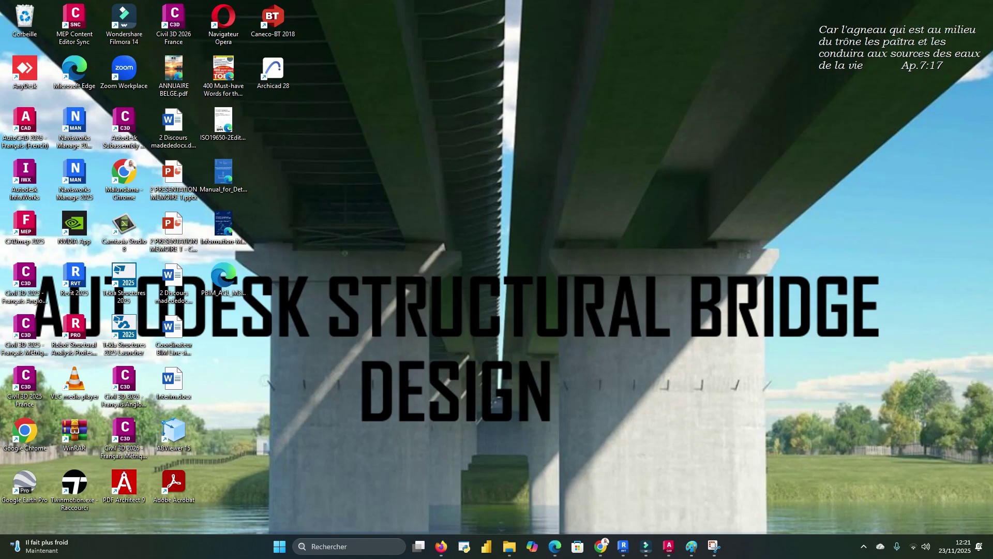
{"action": "double_click", "coordinate": [223, 281]}
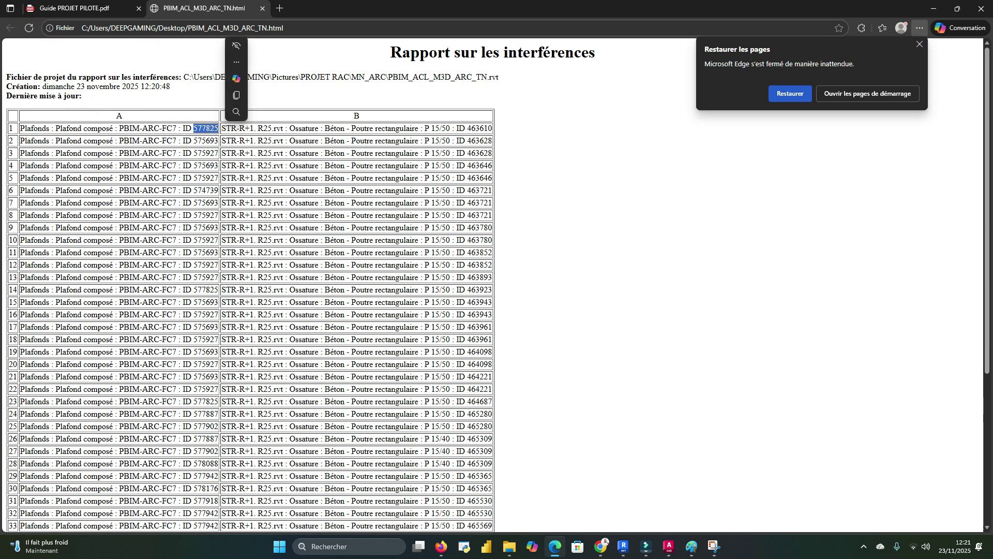
{"action": "left_click", "coordinate": [237, 95]}
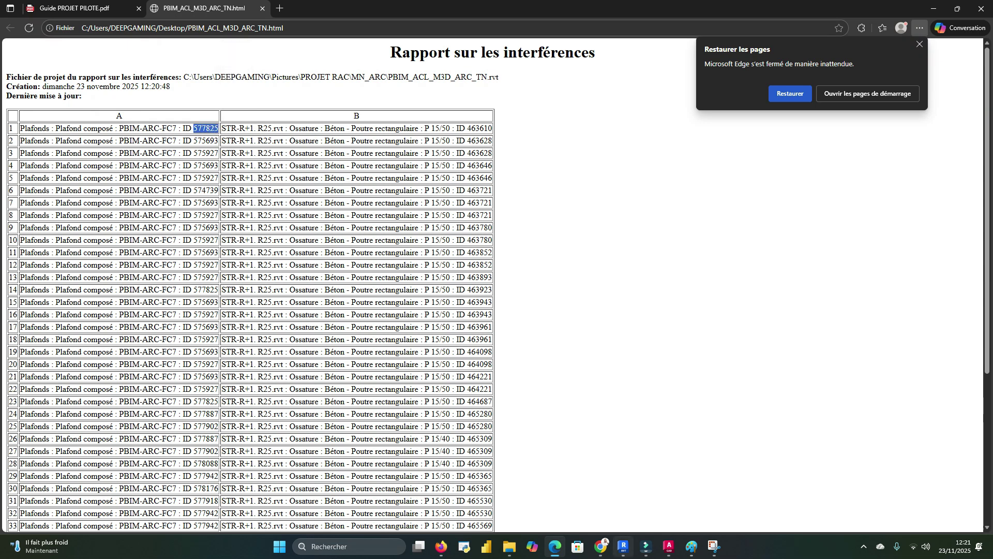
Switch back to Revit, then find and select the clashing ceiling by its ID 577825
{"action": "key", "text": "alt+Tab"}
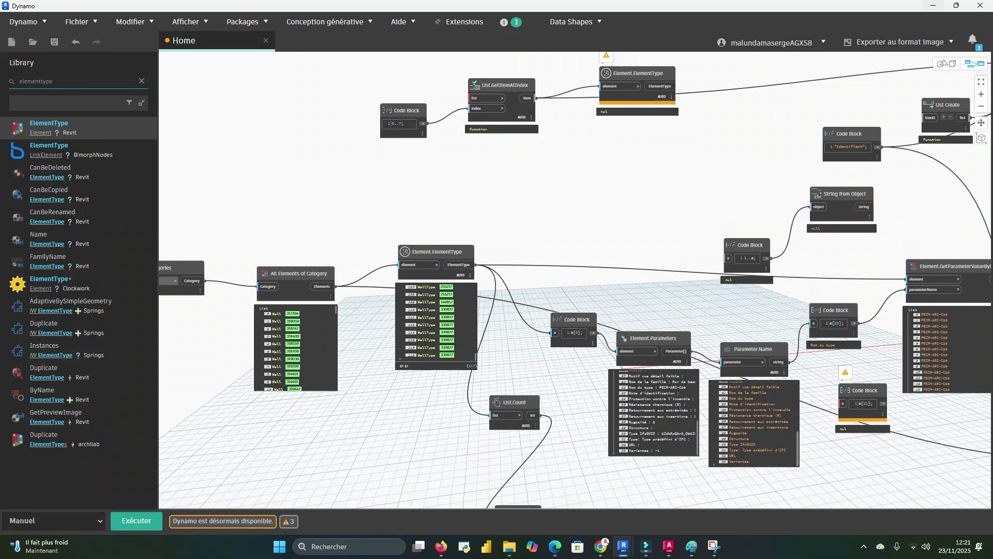
{"action": "key", "text": "alt+Tab"}
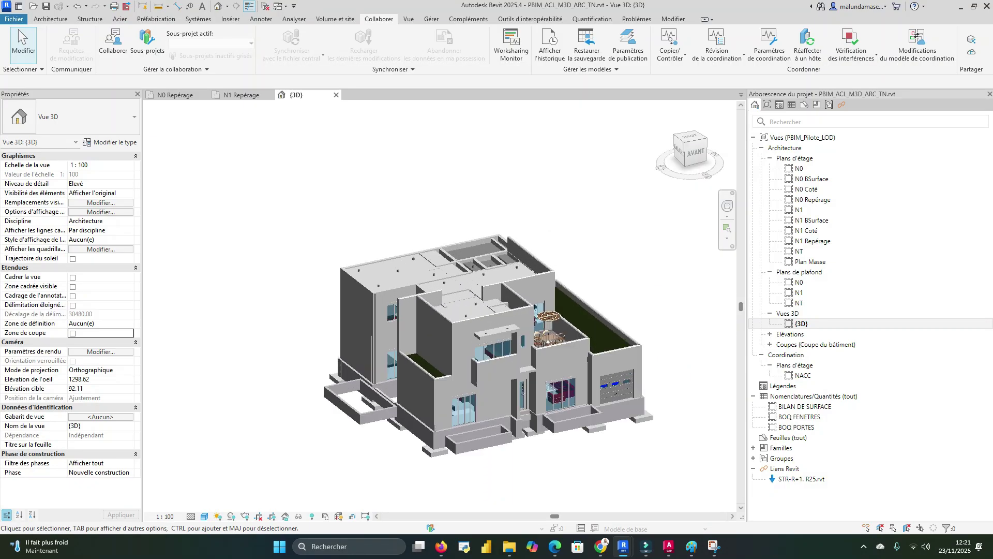
{"action": "left_click", "coordinate": [431, 18]}
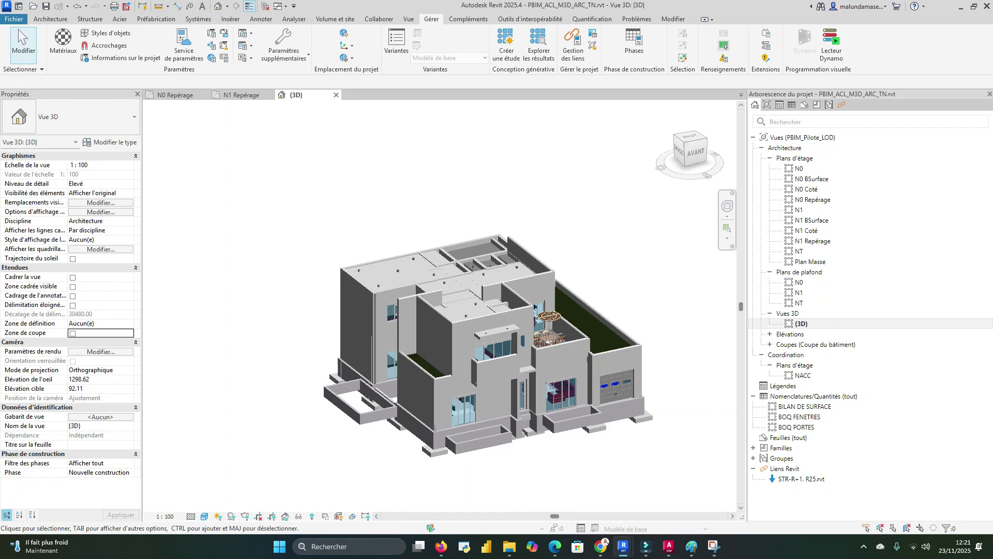
{"action": "left_click", "coordinate": [725, 46]}
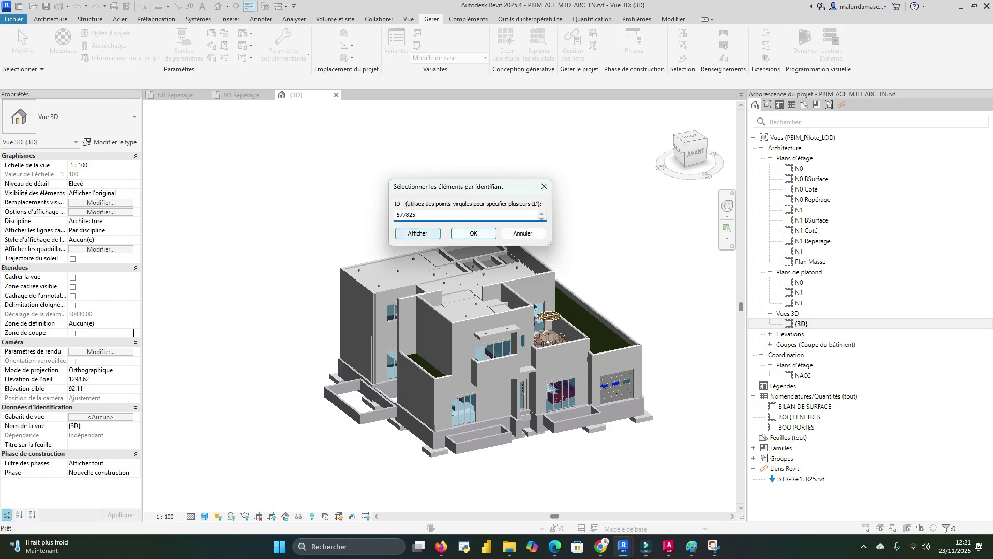
{"action": "type", "text": "577825"}
{"action": "key", "text": "Return"}
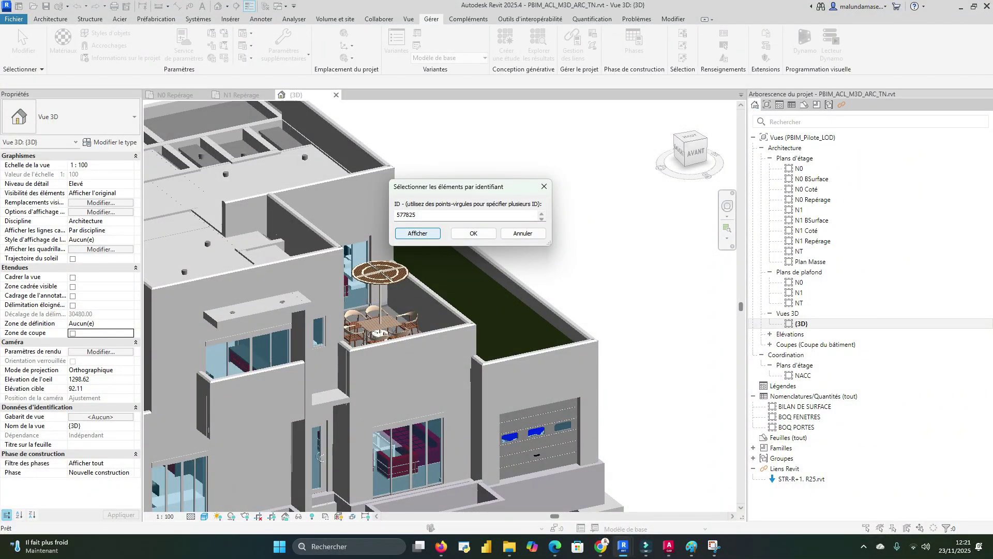
{"action": "key", "text": "Return"}
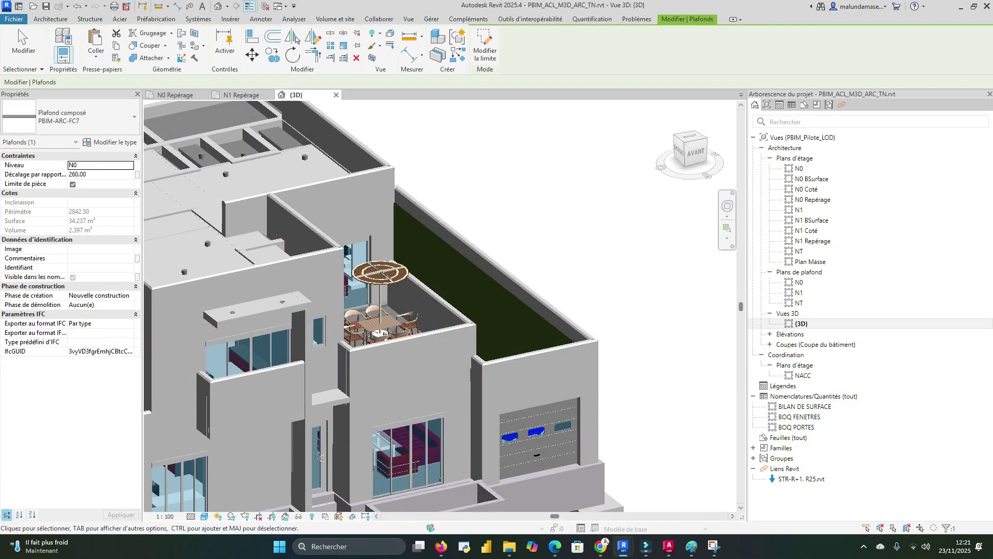
Isolate the selected ceiling in the 3D view with a section box fitted around it
{"action": "key", "text": "b"}
{"action": "key", "text": "x"}
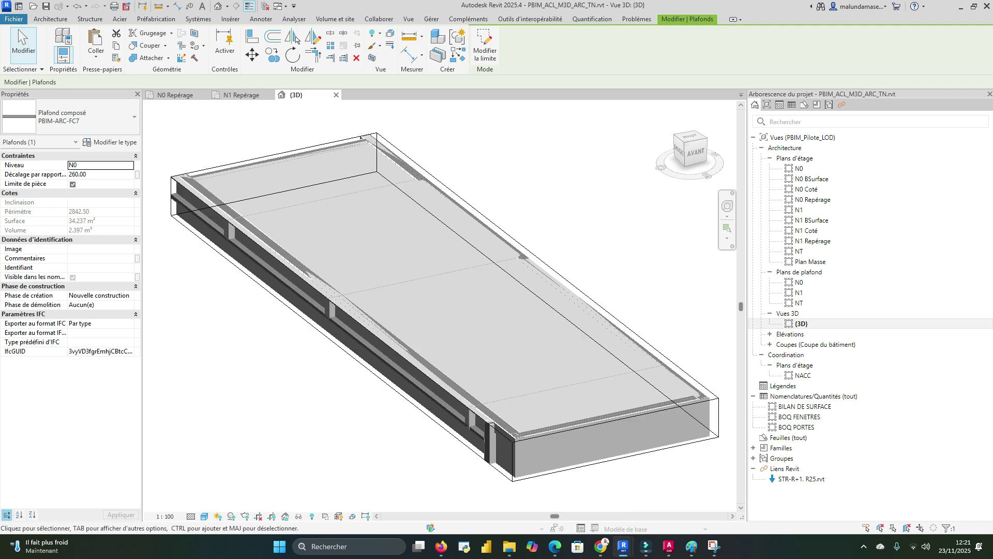
{"action": "middle_click_drag", "start_coordinate": [435, 363], "coordinate": [326, 319], "text": "shift"}
{"action": "middle_click_drag", "start_coordinate": [439, 311], "coordinate": [425, 365], "text": "shift"}
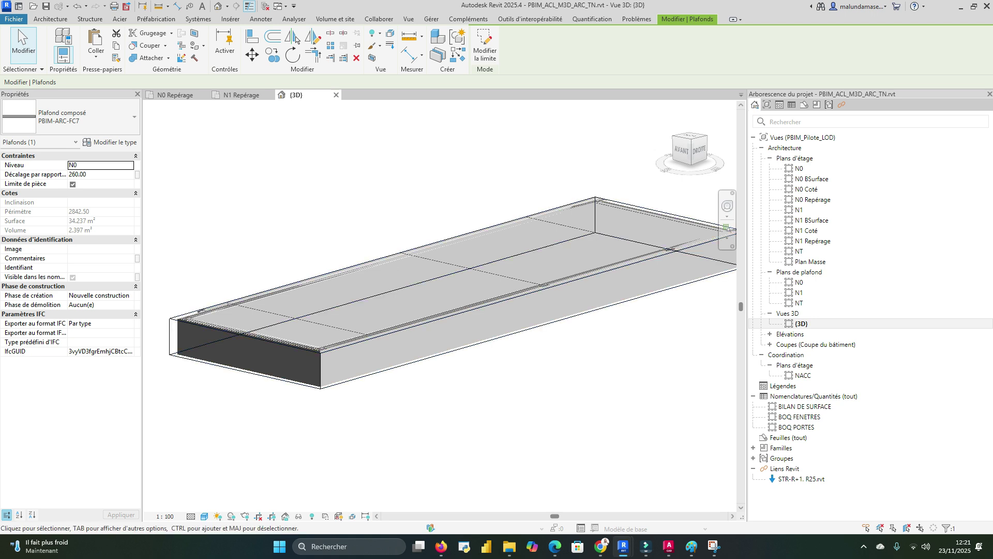
Select the section box around the ceiling and examine the enclosed ceiling and walls from several sides
{"action": "left_click", "coordinate": [424, 359]}
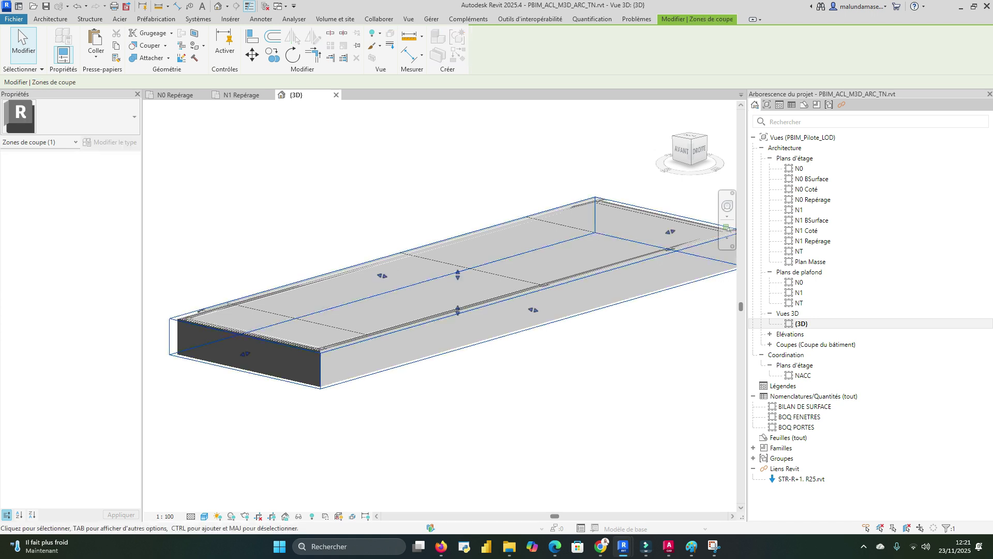
{"action": "left_click_drag", "start_coordinate": [296, 340], "coordinate": [299, 338]}
{"action": "scroll", "coordinate": [321, 393], "scroll_direction": "up", "scroll_amount": 3}
{"action": "middle_click_drag", "start_coordinate": [320, 393], "coordinate": [404, 316], "text": "shift"}
{"action": "middle_click_drag", "start_coordinate": [450, 190], "coordinate": [375, 215], "text": "shift"}
{"action": "scroll", "coordinate": [414, 220], "scroll_direction": "up", "scroll_amount": 2}
{"action": "middle_click_drag", "start_coordinate": [413, 267], "coordinate": [424, 331], "text": "shift"}
{"action": "scroll", "coordinate": [425, 292], "scroll_direction": "down", "scroll_amount": 1}
Adjust the side faces of the section box to cut into the ceiling zone and expose the ceiling's underside
{"action": "left_click_drag", "start_coordinate": [337, 286], "coordinate": [381, 273]}
{"action": "middle_click_drag", "start_coordinate": [395, 295], "coordinate": [366, 322], "text": "shift"}
{"action": "scroll", "coordinate": [378, 310], "scroll_direction": "down", "scroll_amount": 1}
{"action": "left_click_drag", "start_coordinate": [291, 292], "coordinate": [245, 310]}
{"action": "scroll", "coordinate": [279, 330], "scroll_direction": "down", "scroll_amount": 2}
{"action": "scroll", "coordinate": [276, 345], "scroll_direction": "down", "scroll_amount": 1}
{"action": "middle_click_drag", "start_coordinate": [276, 344], "coordinate": [258, 293], "text": "shift"}
{"action": "scroll", "coordinate": [169, 245], "scroll_direction": "up", "scroll_amount": 2}
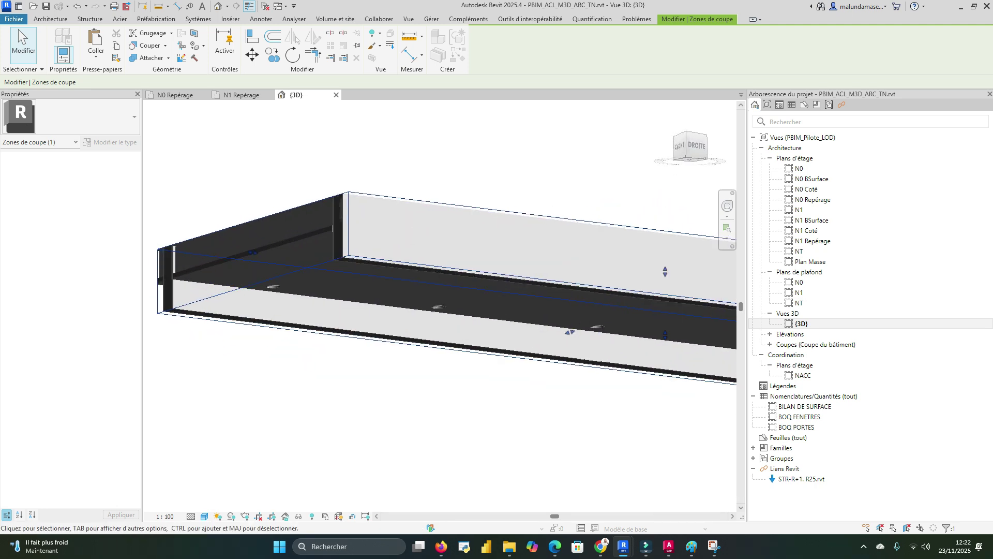
Pull the section box's end face inward to cut across the ceiling, and examine its junction with the surrounding beams
{"action": "scroll", "coordinate": [217, 287], "scroll_direction": "up", "scroll_amount": 1}
{"action": "scroll", "coordinate": [236, 248], "scroll_direction": "down", "scroll_amount": 3}
{"action": "middle_click_drag", "start_coordinate": [250, 247], "coordinate": [514, 322], "text": "shift"}
{"action": "left_click_drag", "start_coordinate": [561, 342], "coordinate": [420, 303]}
{"action": "scroll", "coordinate": [434, 336], "scroll_direction": "up", "scroll_amount": 1}
{"action": "middle_click_drag", "start_coordinate": [434, 337], "coordinate": [431, 292], "text": "shift"}
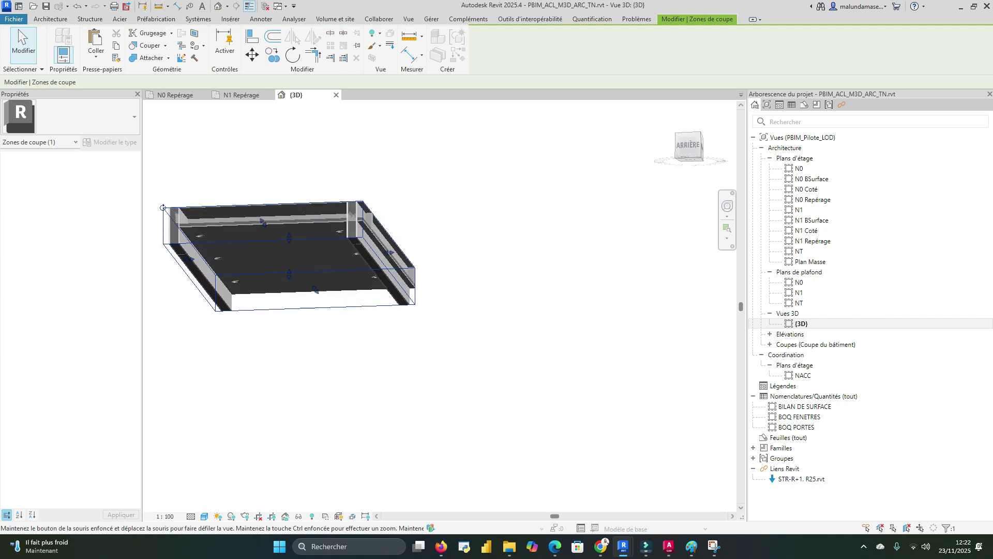
{"action": "mouse_move", "coordinate": [217, 207]}
{"action": "middle_mouse_down", "text": "shift"}
{"action": "mouse_move", "coordinate": [215, 244]}
{"action": "mouse_move", "coordinate": [213, 224]}
{"action": "middle_mouse_up", "text": "shift"}
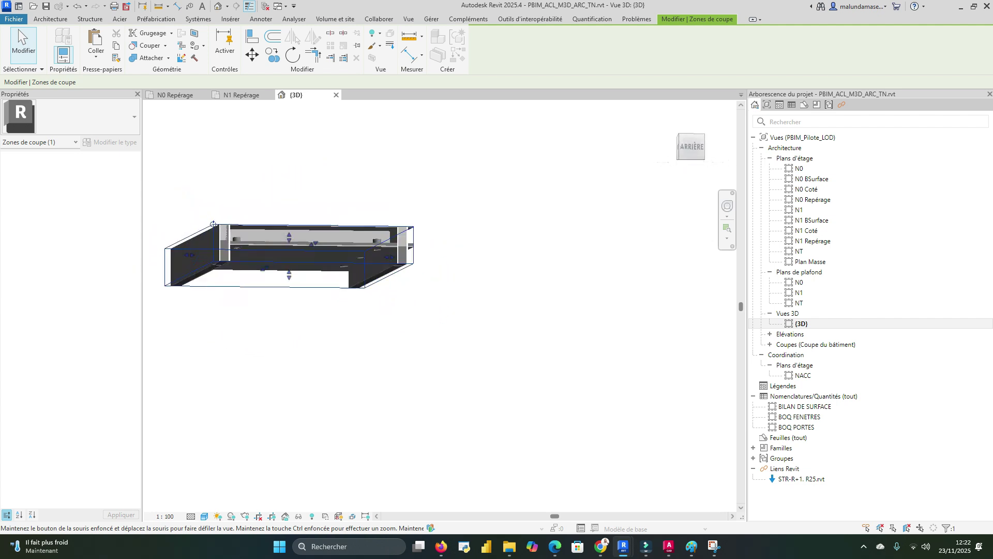
{"action": "middle_click_drag", "start_coordinate": [475, 236], "coordinate": [278, 242], "text": "shift"}
{"action": "scroll", "coordinate": [279, 242], "scroll_direction": "up", "scroll_amount": 7}
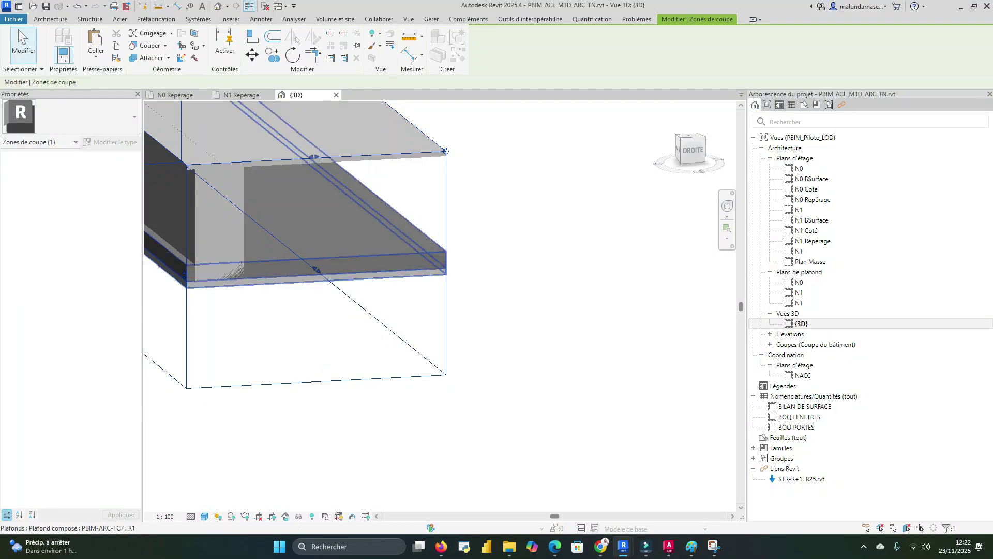
{"action": "mouse_move", "coordinate": [282, 259]}
{"action": "middle_mouse_down", "text": "shift"}
{"action": "mouse_move", "coordinate": [288, 239]}
{"action": "mouse_move", "coordinate": [300, 253]}
{"action": "middle_mouse_up", "text": "shift"}
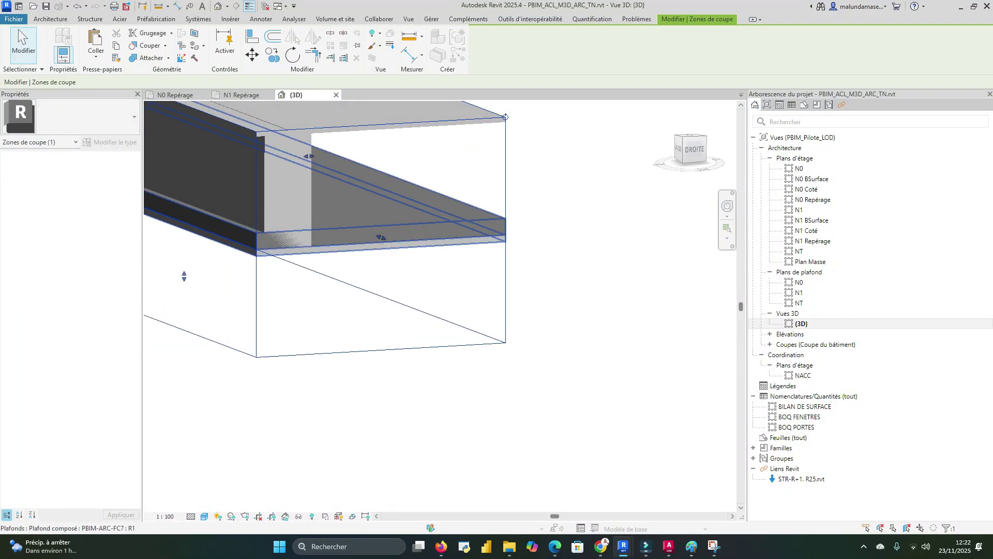
Select the PBIM-ARC-FC7 ceiling in the section box, try height offsets of 240, 255 and 253 from level N0, and settle on 252
{"action": "left_click", "coordinate": [311, 250]}
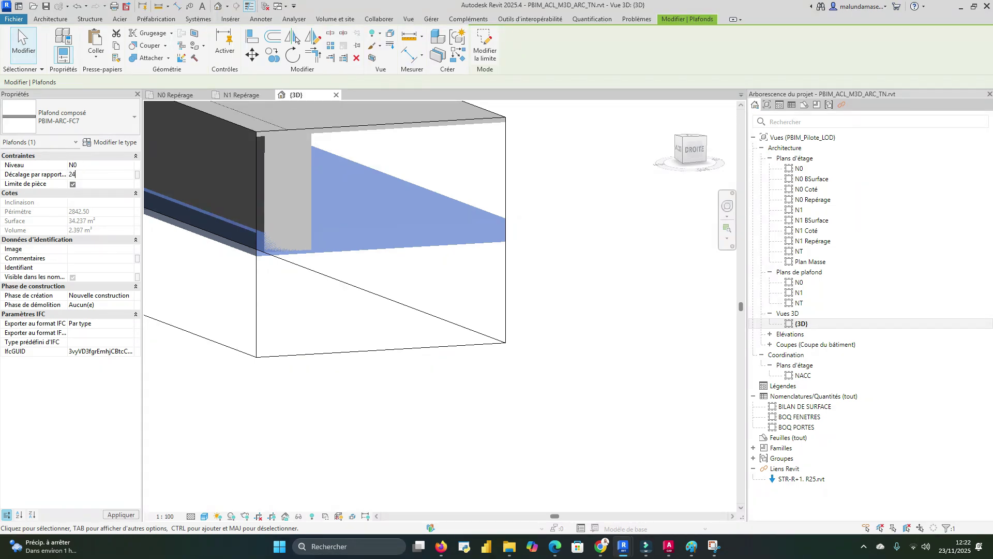
{"action": "type", "text": "240"}
{"action": "key", "text": "Return"}
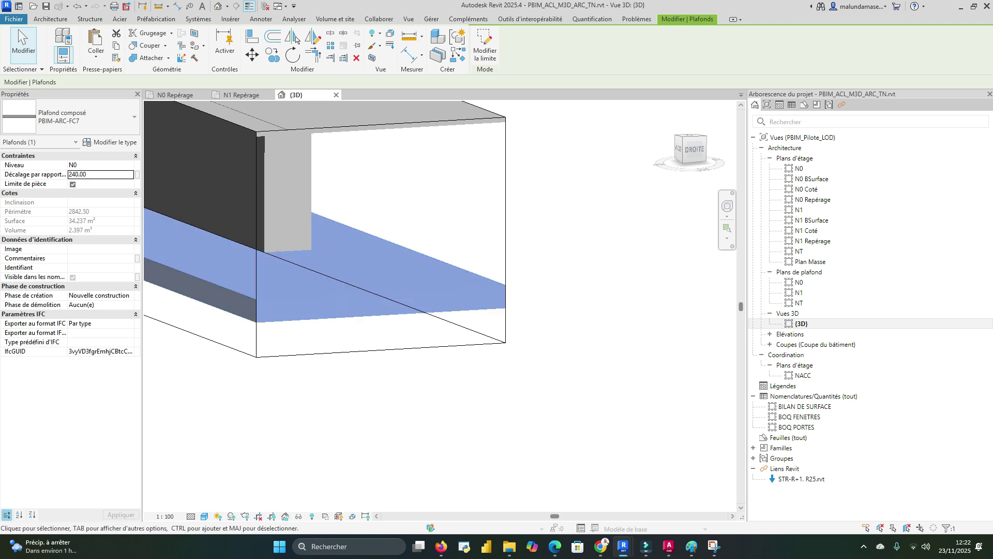
{"action": "type", "text": "255"}
{"action": "key", "text": "Return"}
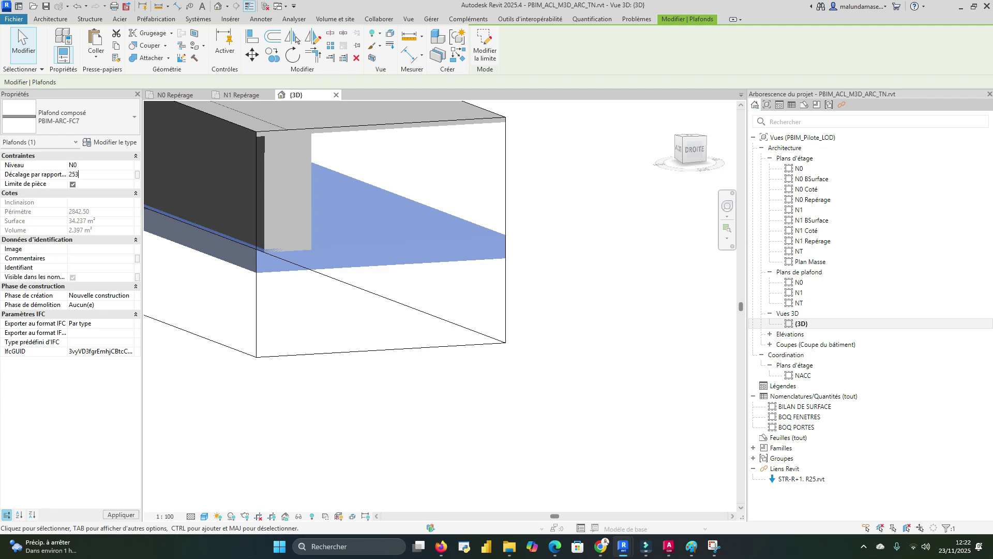
{"action": "key", "text": "Return"}
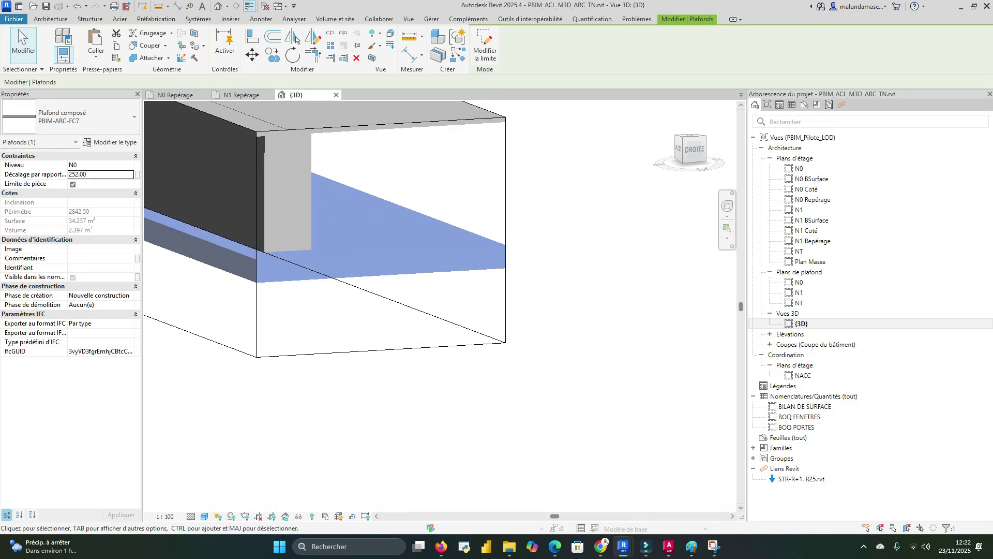
{"action": "key", "text": "Escape"}
Enlarge the section box sideways and downward to enclose the full room width and the spaces below the ceiling
{"action": "scroll", "coordinate": [409, 356], "scroll_direction": "down", "scroll_amount": 4}
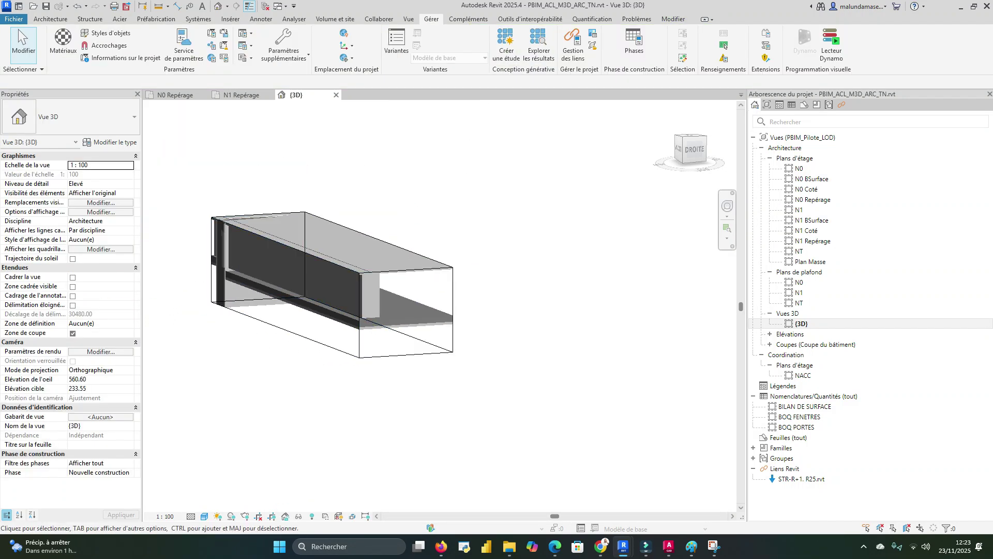
{"action": "middle_click_drag", "start_coordinate": [362, 332], "coordinate": [326, 267], "text": "shift"}
{"action": "left_click", "coordinate": [321, 310]}
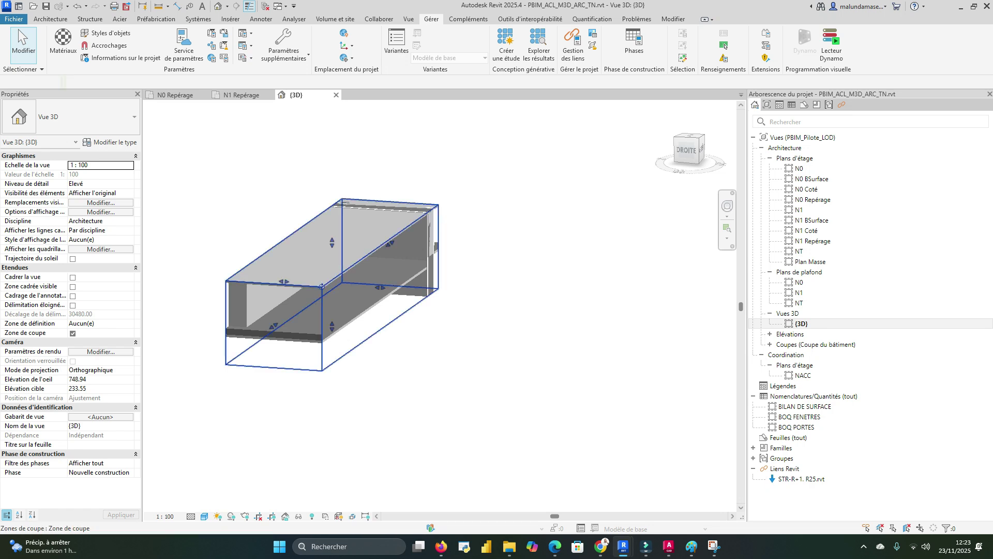
{"action": "scroll", "coordinate": [351, 306], "scroll_direction": "down", "scroll_amount": 1}
{"action": "left_click_drag", "start_coordinate": [376, 290], "coordinate": [632, 314]}
{"action": "scroll", "coordinate": [519, 322], "scroll_direction": "down", "scroll_amount": 3}
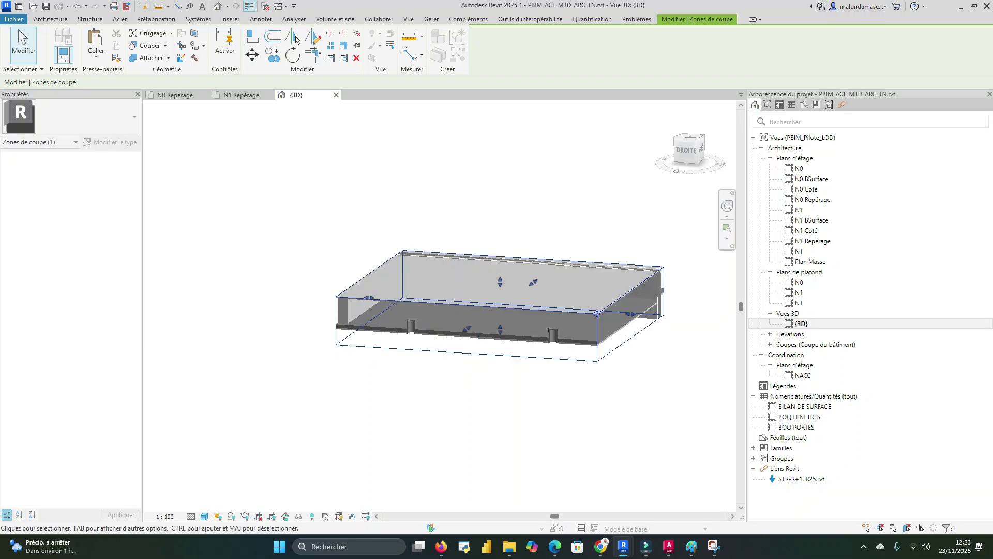
{"action": "scroll", "coordinate": [387, 352], "scroll_direction": "down", "scroll_amount": 2}
{"action": "middle_click_drag", "start_coordinate": [387, 352], "coordinate": [466, 362], "text": "shift"}
{"action": "left_click_drag", "start_coordinate": [474, 338], "coordinate": [479, 415]}
Examine the ceilings and beams from below, and check the height offset of the smaller ceiling beside the garage
{"action": "scroll", "coordinate": [479, 415], "scroll_direction": "down", "scroll_amount": 2}
{"action": "middle_click_drag", "start_coordinate": [572, 321], "coordinate": [664, 369], "text": "shift"}
{"action": "middle_click_drag", "start_coordinate": [502, 373], "coordinate": [496, 398], "text": "shift"}
{"action": "scroll", "coordinate": [476, 374], "scroll_direction": "up", "scroll_amount": 3}
{"action": "scroll", "coordinate": [482, 388], "scroll_direction": "up", "scroll_amount": 6}
{"action": "scroll", "coordinate": [468, 387], "scroll_direction": "down", "scroll_amount": 4}
{"action": "middle_click_drag", "start_coordinate": [571, 404], "coordinate": [306, 342]}
{"action": "scroll", "coordinate": [389, 287], "scroll_direction": "up", "scroll_amount": 6}
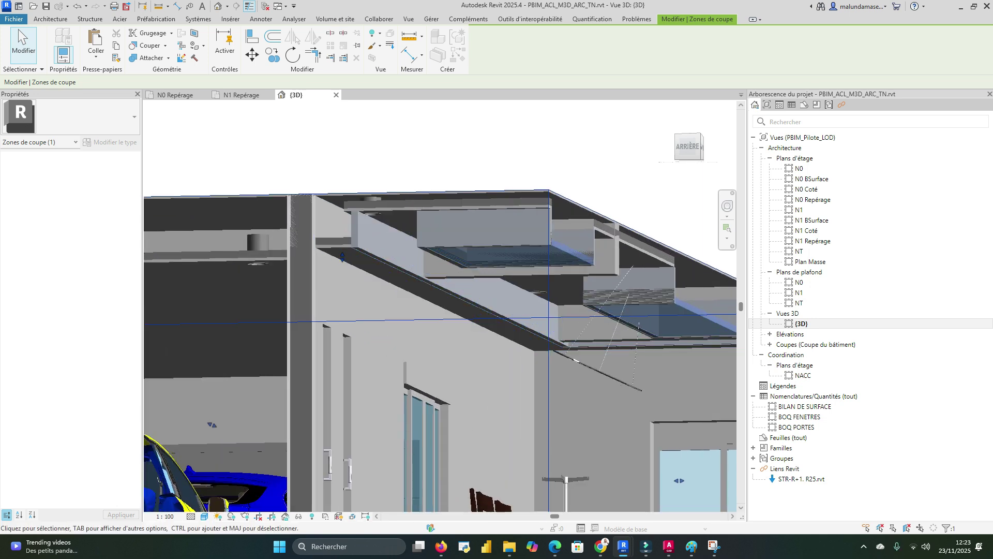
{"action": "middle_click_drag", "start_coordinate": [440, 310], "coordinate": [491, 348], "text": "shift"}
{"action": "scroll", "coordinate": [403, 394], "scroll_direction": "down", "scroll_amount": 3}
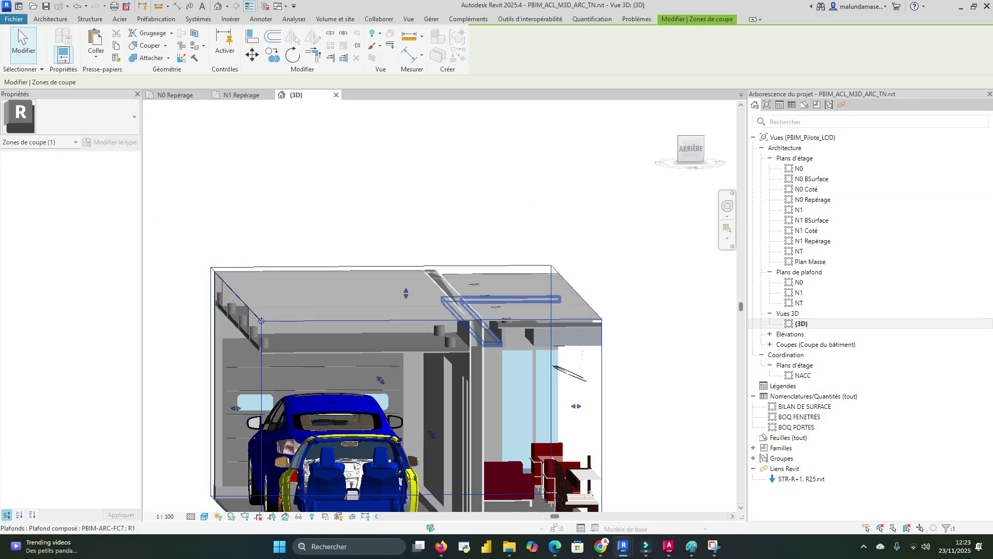
{"action": "left_click", "coordinate": [494, 340]}
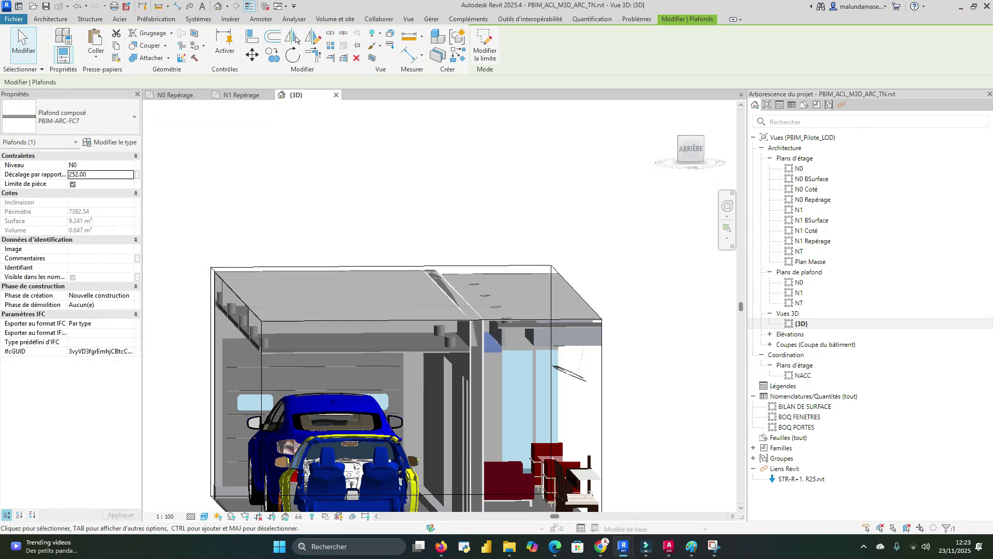
{"action": "left_click", "coordinate": [395, 219]}
Examine the garage ceiling and its light fittings relative to the beams and slab from several sides
{"action": "scroll", "coordinate": [396, 219], "scroll_direction": "down", "scroll_amount": 2}
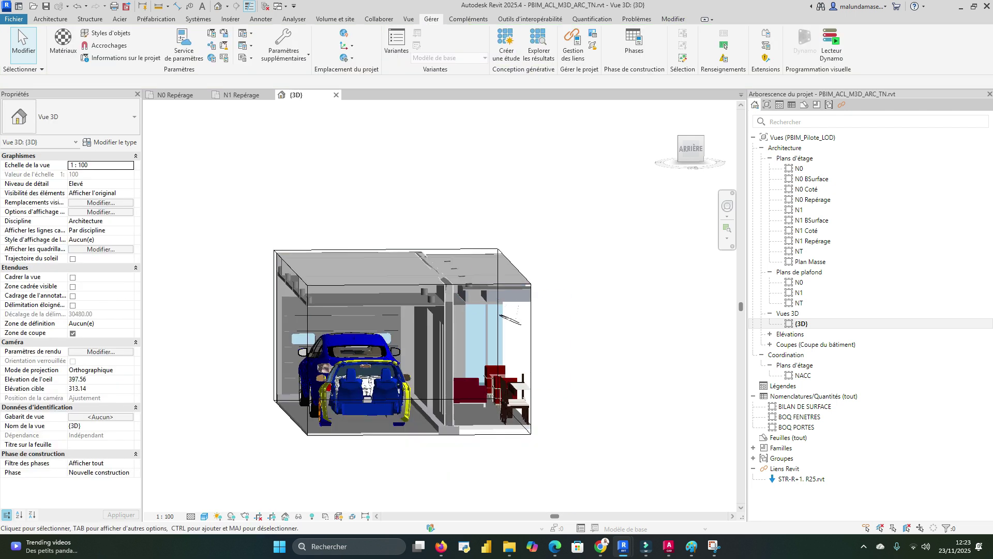
{"action": "middle_click_drag", "start_coordinate": [337, 280], "coordinate": [315, 266], "text": "shift"}
{"action": "middle_click_drag", "start_coordinate": [254, 357], "coordinate": [331, 386], "text": "shift"}
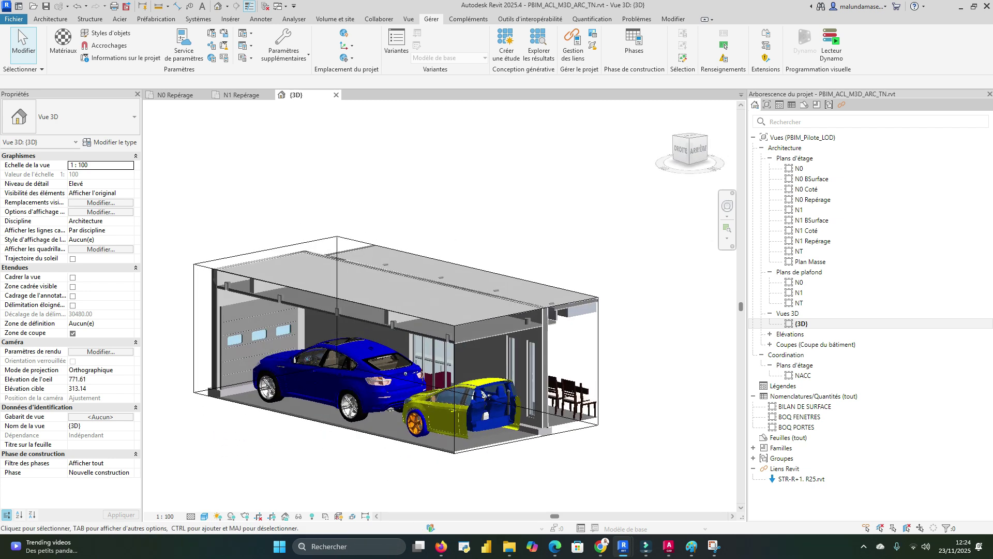
{"action": "scroll", "coordinate": [331, 386], "scroll_direction": "down", "scroll_amount": 1}
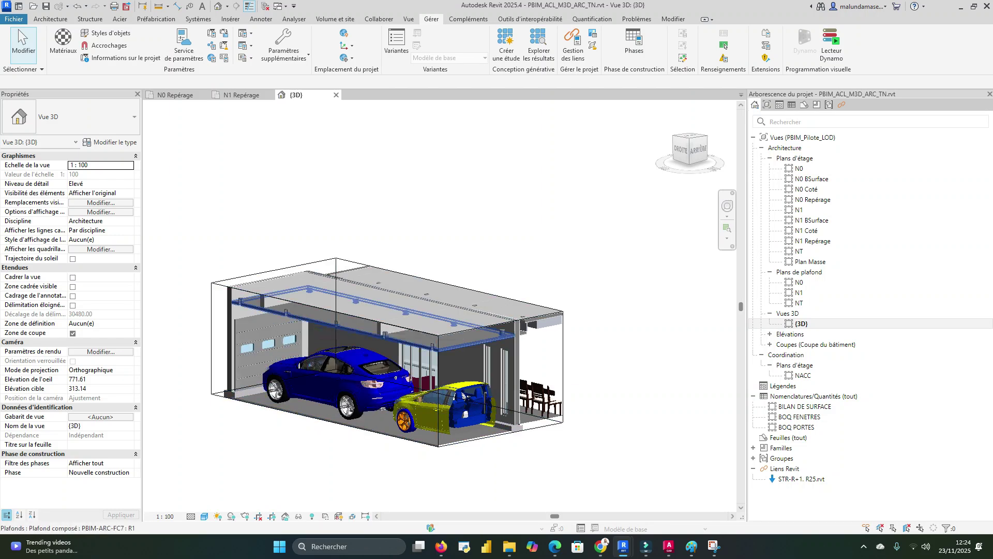
{"action": "scroll", "coordinate": [385, 338], "scroll_direction": "up", "scroll_amount": 5}
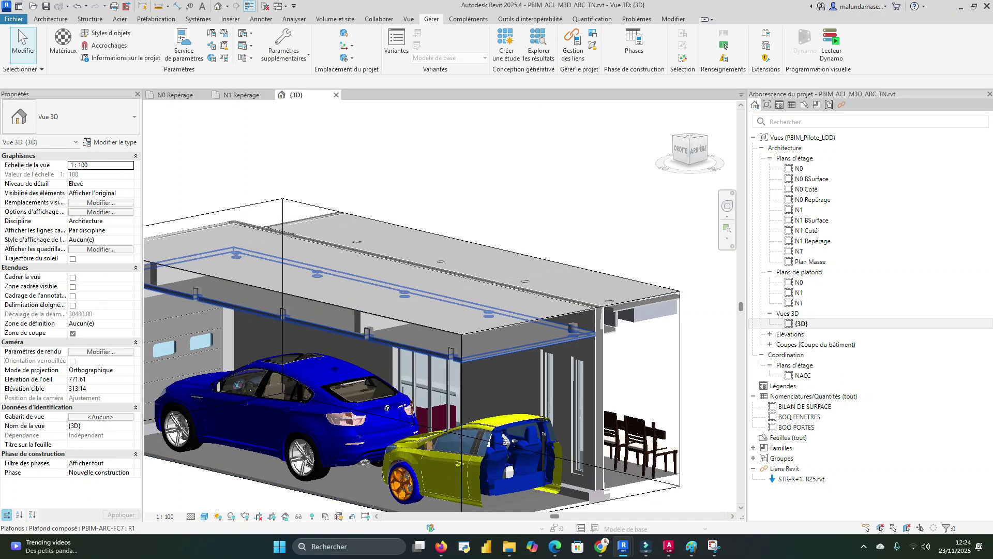
{"action": "scroll", "coordinate": [533, 463], "scroll_direction": "down", "scroll_amount": 1}
{"action": "middle_click_drag", "start_coordinate": [533, 463], "coordinate": [585, 407], "text": "shift"}
{"action": "mouse_move", "coordinate": [505, 380]}
{"action": "middle_mouse_down", "text": "shift"}
{"action": "mouse_move", "coordinate": [420, 389]}
{"action": "mouse_move", "coordinate": [414, 379]}
{"action": "mouse_move", "coordinate": [460, 361]}
{"action": "mouse_move", "coordinate": [496, 363]}
{"action": "middle_mouse_up", "text": "shift"}
{"action": "scroll", "coordinate": [468, 330], "scroll_direction": "up", "scroll_amount": 2}
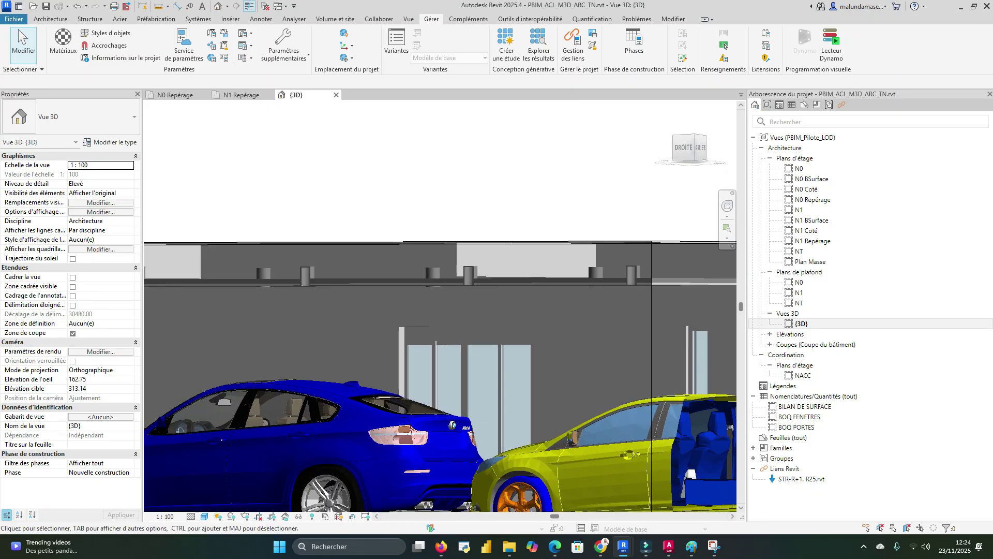
{"action": "scroll", "coordinate": [506, 313], "scroll_direction": "down", "scroll_amount": 3}
{"action": "middle_click_drag", "start_coordinate": [506, 313], "coordinate": [454, 373], "text": "shift"}
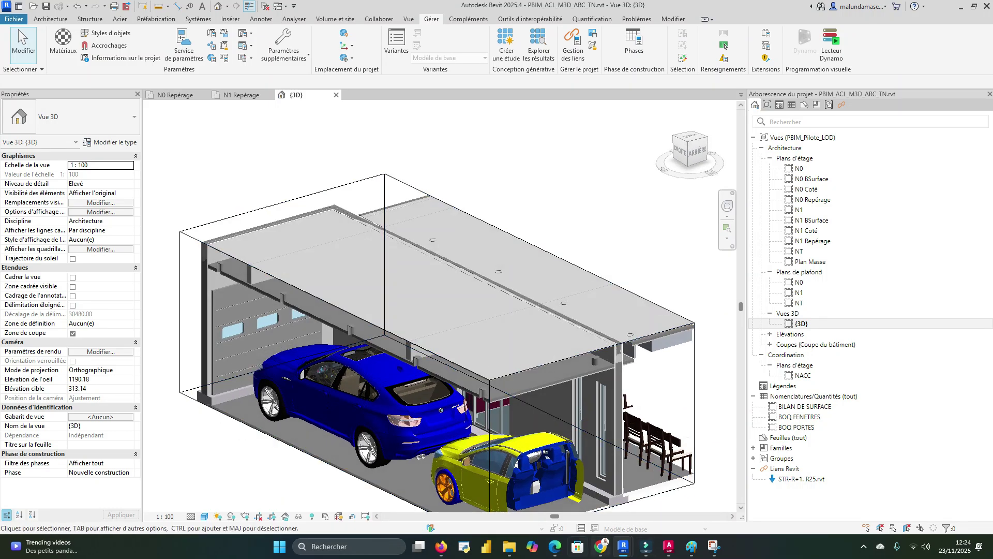
Switch to Microsoft Edge, review the interference report, and copy ceiling ID 577825 from its first row
{"action": "left_click", "coordinate": [554, 546]}
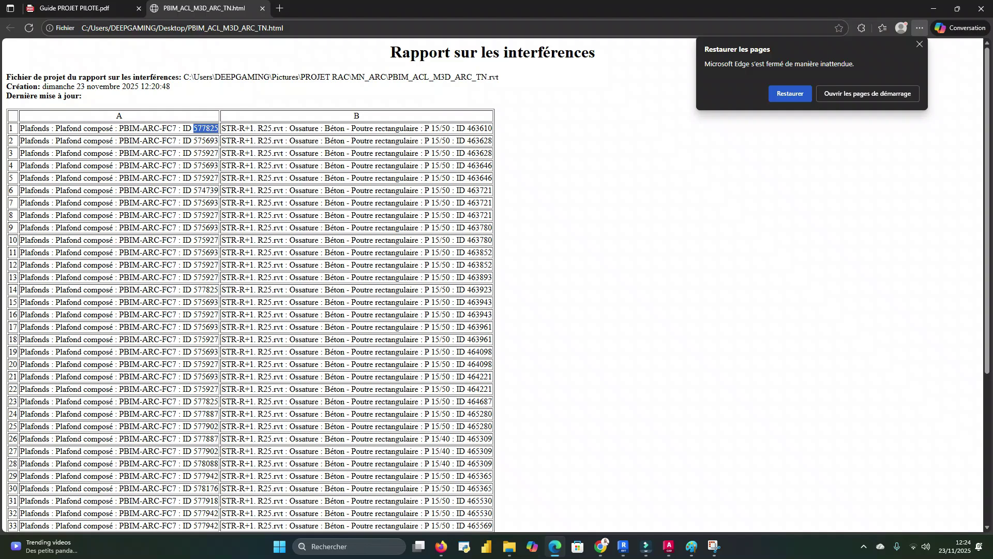
{"action": "scroll", "coordinate": [250, 287], "scroll_direction": "down", "scroll_amount": 4}
{"action": "scroll", "coordinate": [251, 284], "scroll_direction": "up", "scroll_amount": 2}
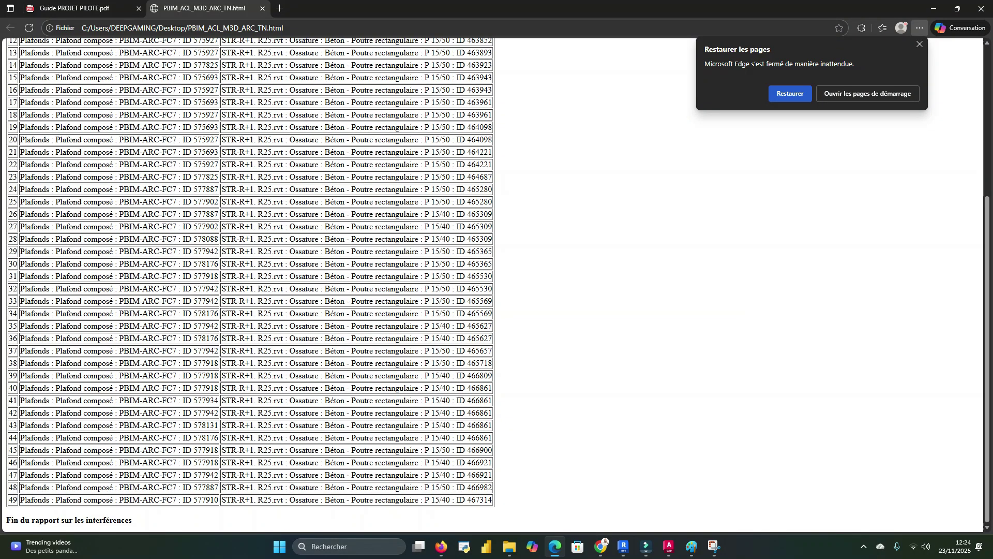
{"action": "scroll", "coordinate": [251, 284], "scroll_direction": "up", "scroll_amount": 3}
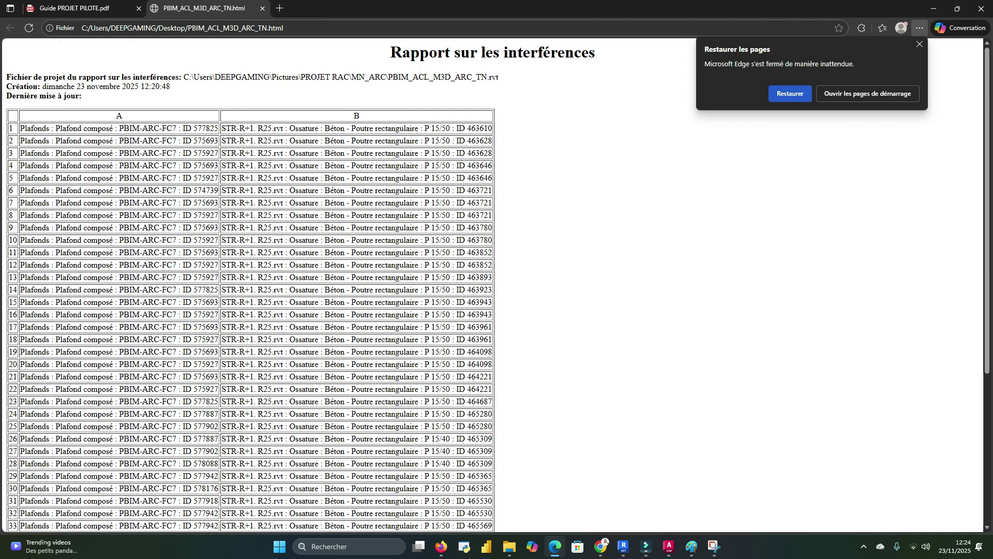
{"action": "left_click_drag", "start_coordinate": [214, 129], "coordinate": [219, 128]}
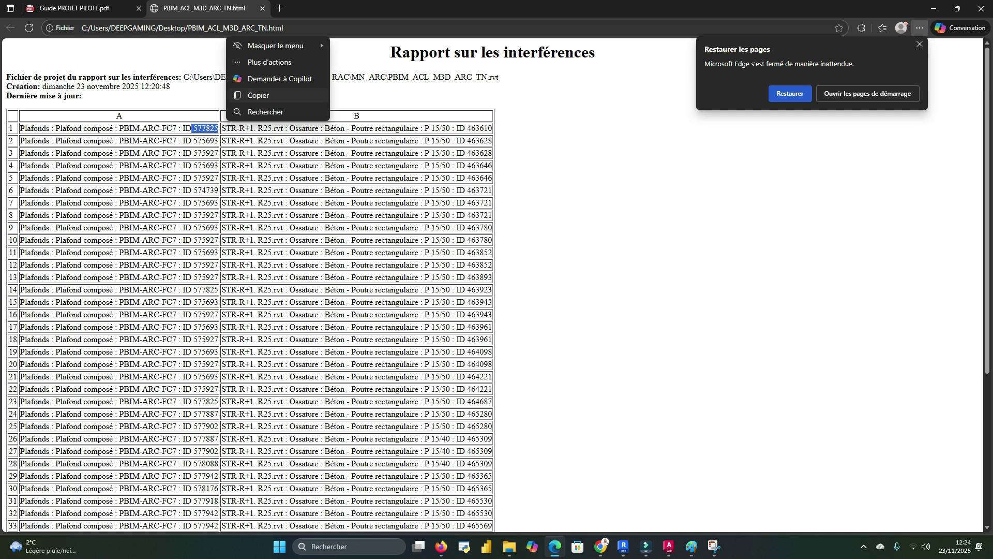
{"action": "left_click", "coordinate": [258, 95]}
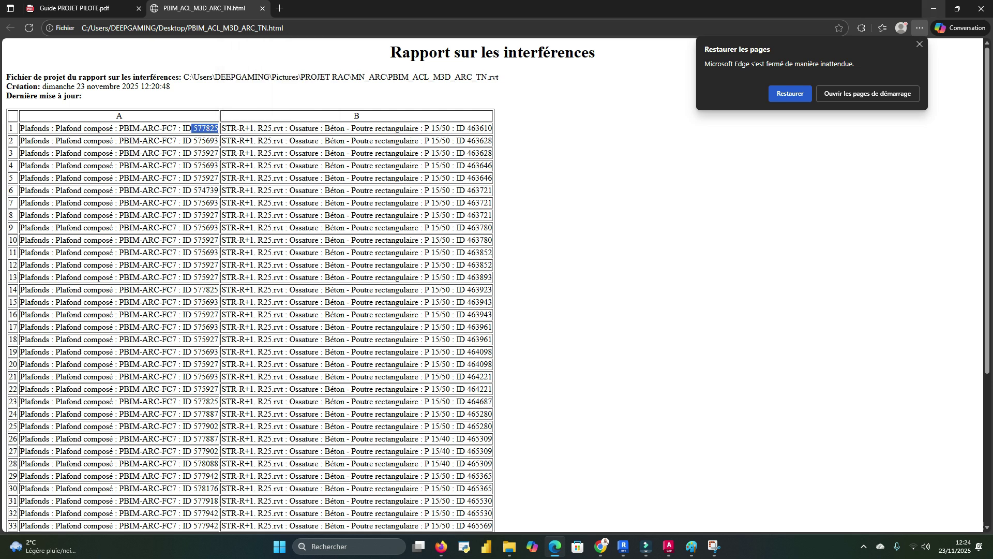
Return to Revit and run an interference check of the project's Plafonds, Portes and Fenêtres against Ossature in STR-R+1. R25.rvt
{"action": "key", "text": "alt+Tab"}
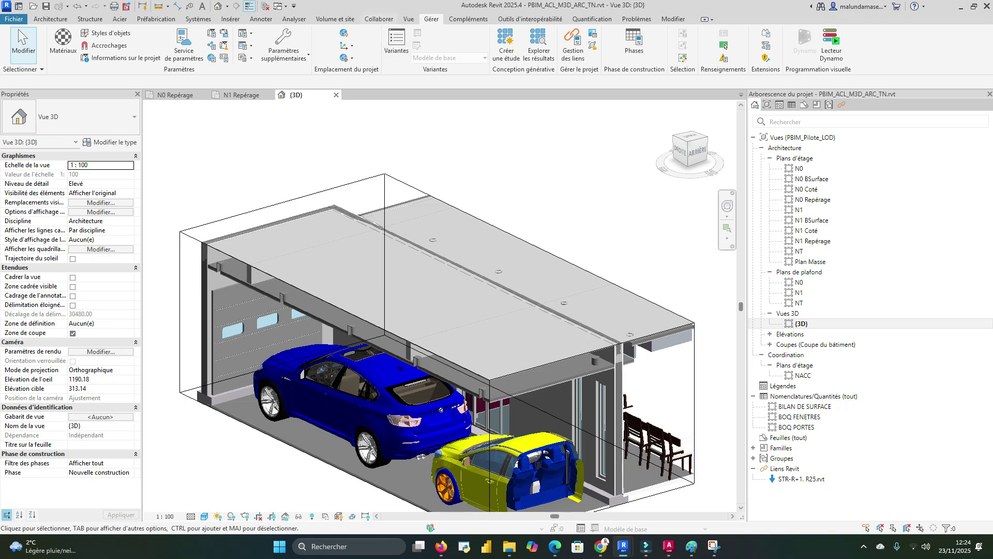
{"action": "scroll", "coordinate": [724, 45], "scroll_direction": "up", "scroll_amount": 2}
{"action": "left_click", "coordinate": [916, 36]}
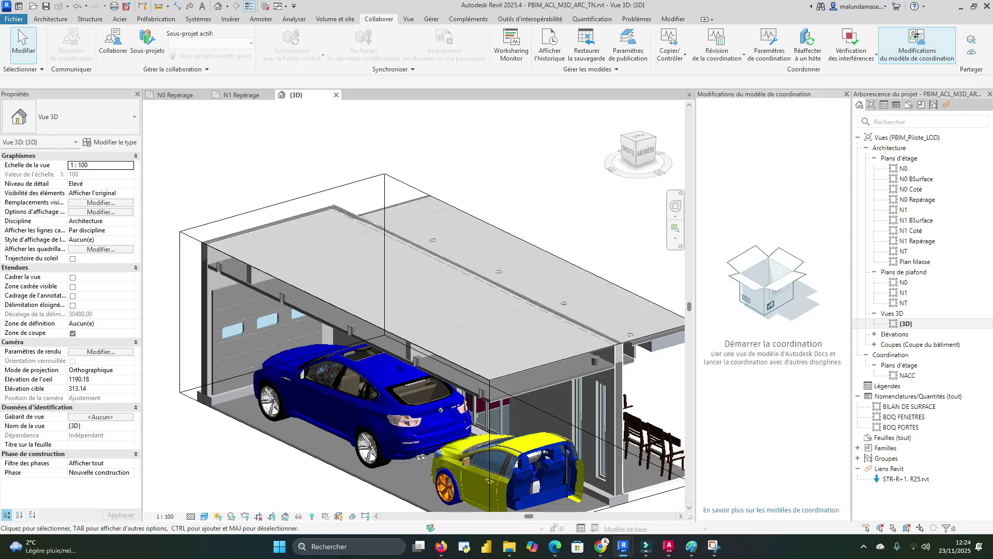
{"action": "left_click", "coordinate": [851, 49]}
{"action": "left_click", "coordinate": [879, 75]}
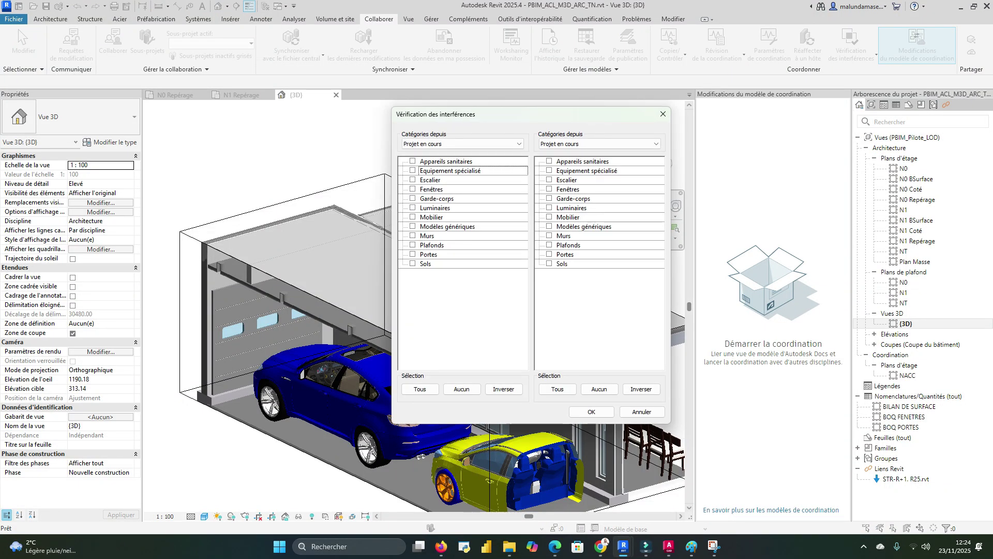
{"action": "left_click", "coordinate": [600, 144]}
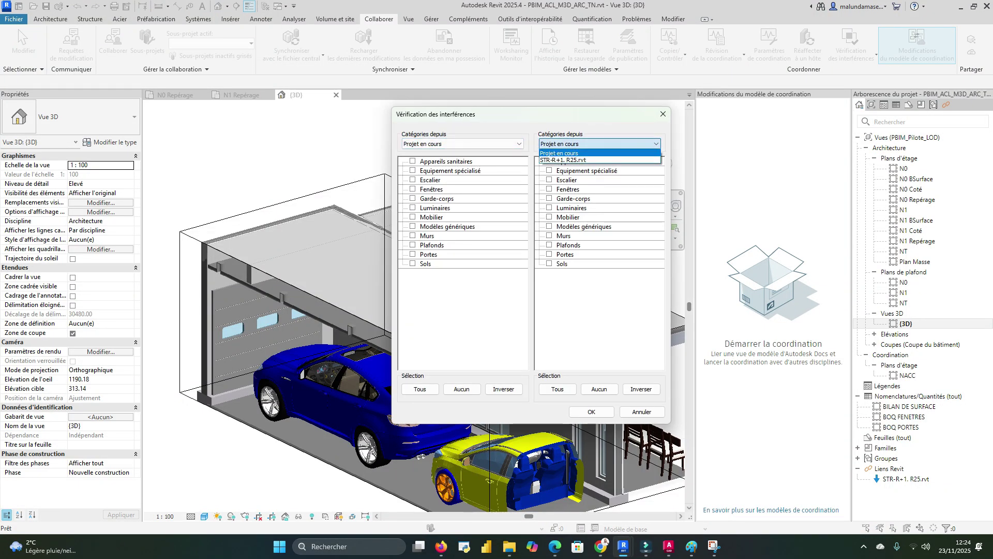
{"action": "left_click", "coordinate": [584, 160]}
{"action": "left_click", "coordinate": [550, 171]}
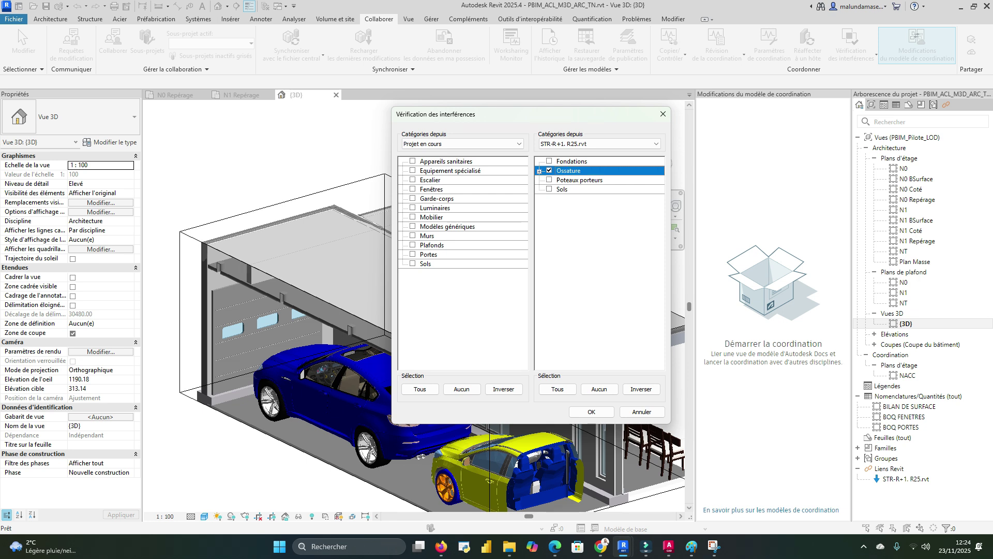
{"action": "left_click", "coordinate": [412, 254]}
{"action": "left_click", "coordinate": [413, 244]}
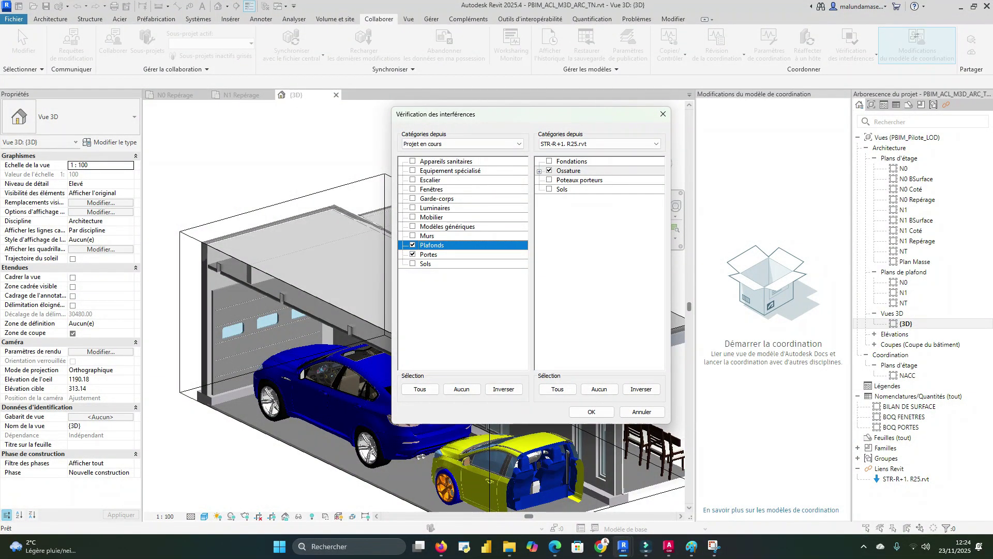
{"action": "left_click", "coordinate": [413, 189]}
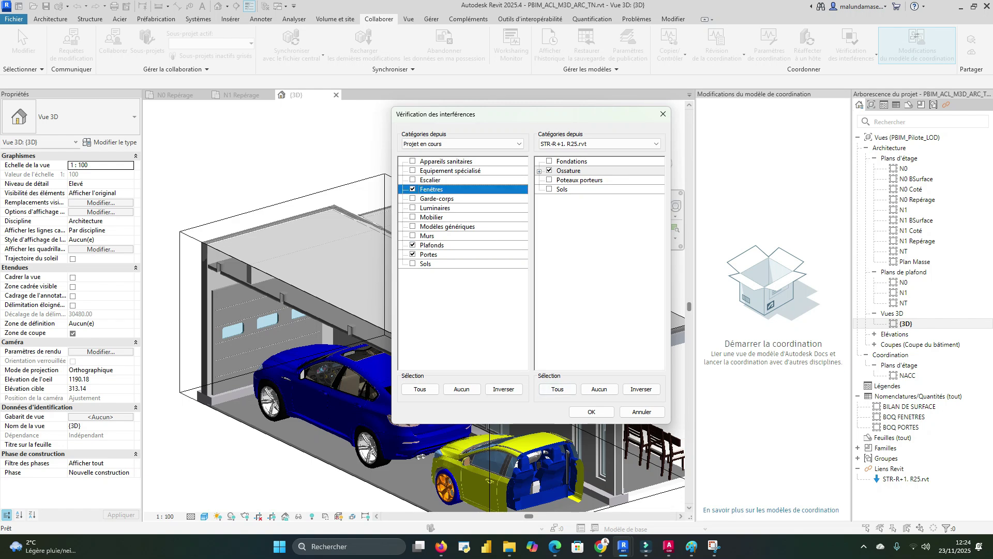
{"action": "left_click", "coordinate": [592, 412]}
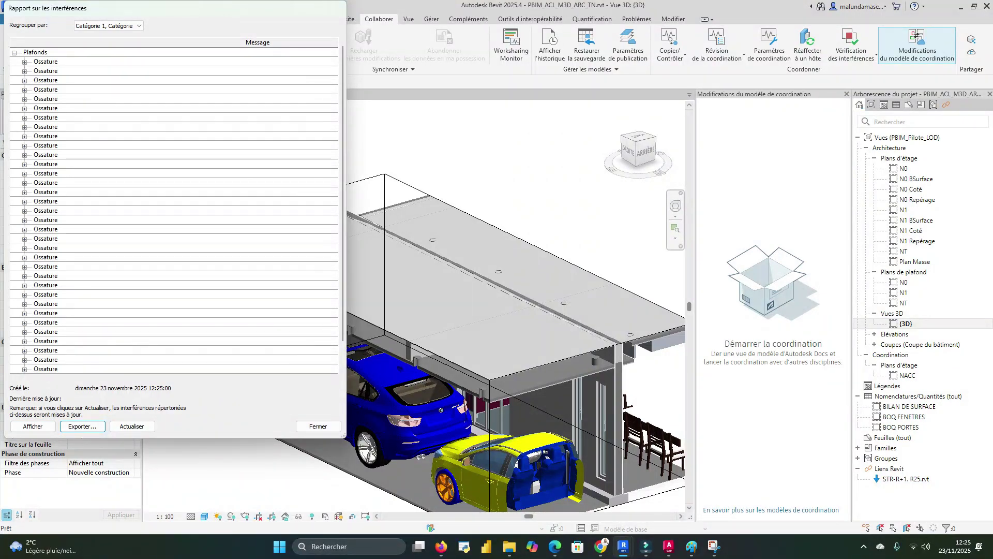
Widen the interference report, inspect the elements of the first clash, and highlight the fifth Ossature clash in the model
{"action": "left_click_drag", "start_coordinate": [346, 437], "coordinate": [373, 437]}
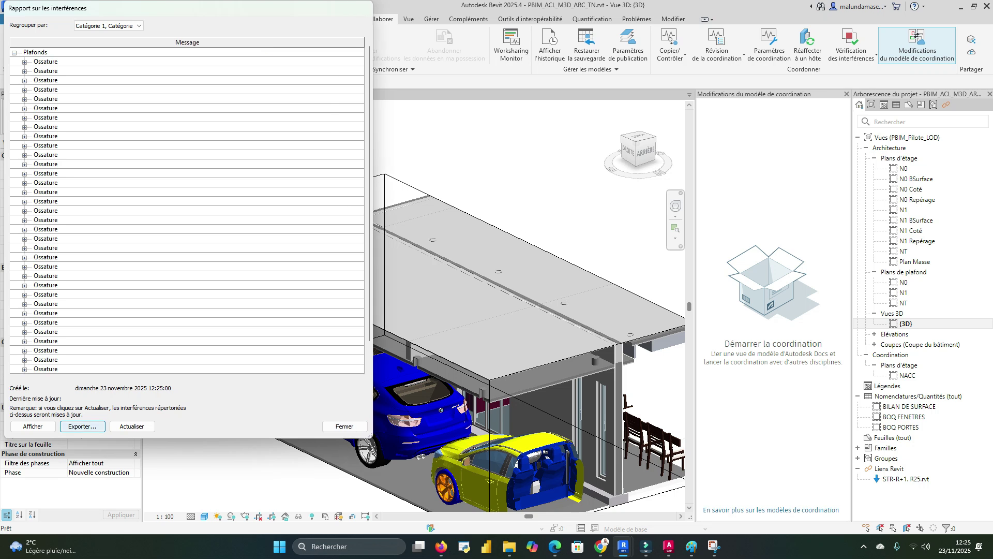
{"action": "left_click", "coordinate": [24, 62]}
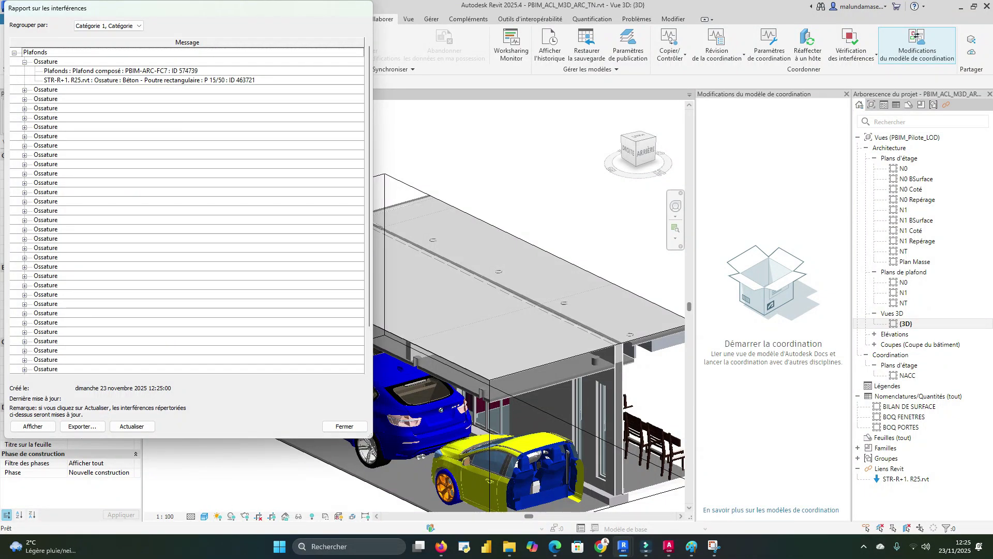
{"action": "left_click", "coordinate": [25, 62]}
{"action": "left_click", "coordinate": [45, 99]}
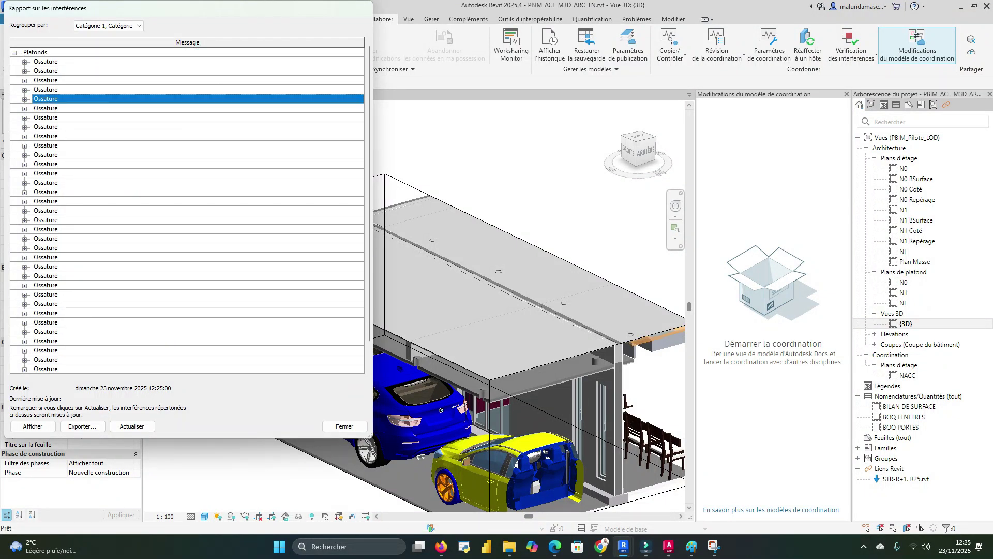
{"action": "scroll", "coordinate": [45, 98], "scroll_direction": "down", "scroll_amount": 1}
{"action": "scroll", "coordinate": [45, 99], "scroll_direction": "up", "scroll_amount": 1}
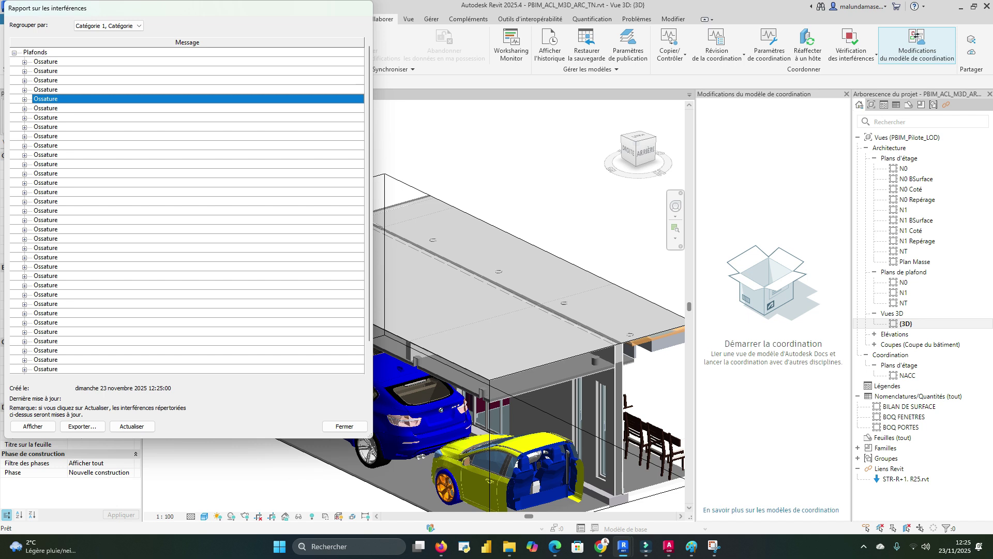
Reposition the interference report, hide the coordination model changes palette, and narrow the project browser to enlarge the 3D view
{"action": "left_click_drag", "start_coordinate": [293, 8], "coordinate": [449, 38]}
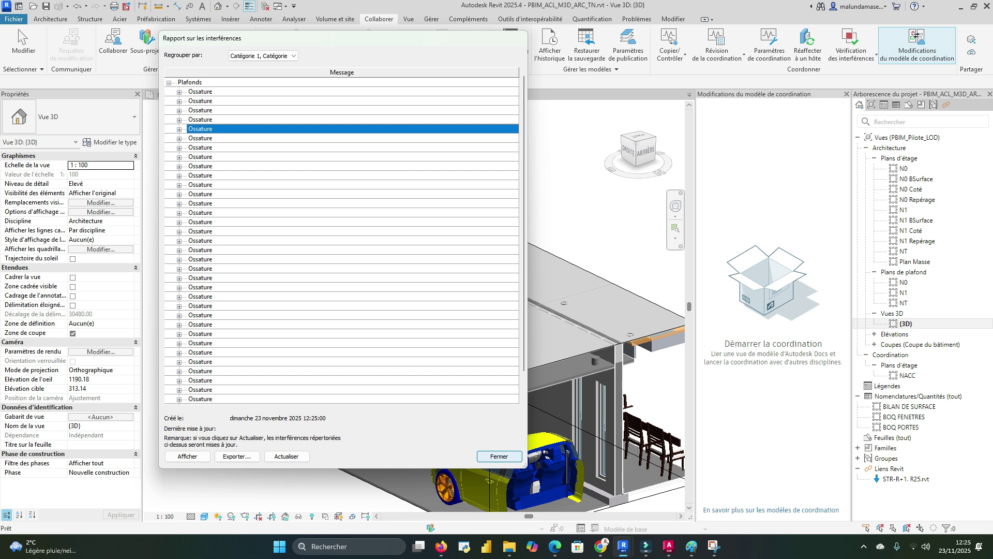
{"action": "left_click", "coordinate": [916, 36]}
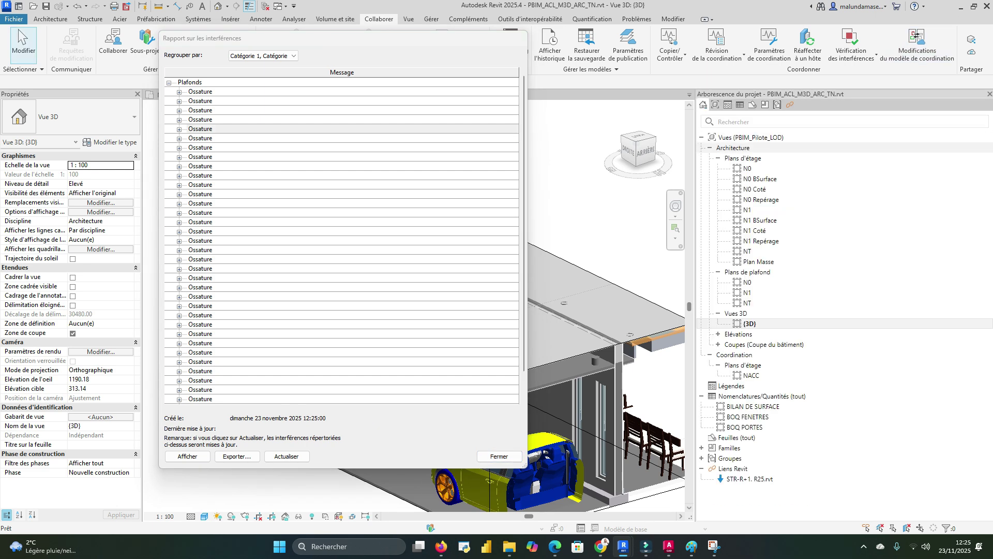
{"action": "left_click_drag", "start_coordinate": [694, 259], "coordinate": [841, 259]}
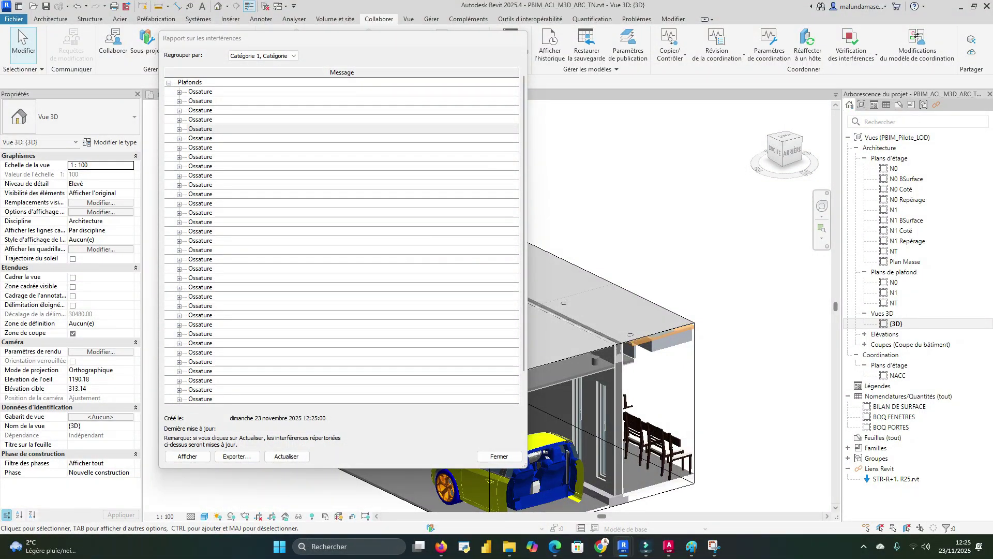